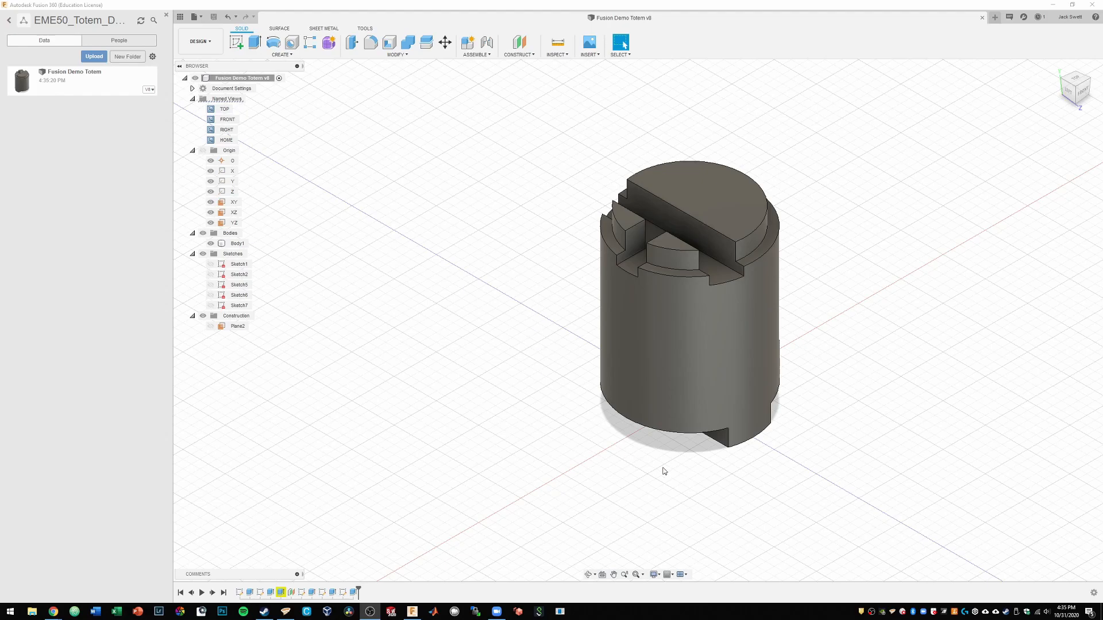
Examine the totem model from several angles and in the TOP, FRONT, RIGHT and HOME named views.
{"action": "mouse_move", "coordinate": [853, 401]}
{"action": "middle_mouse_down", "text": "shift"}
{"action": "mouse_move", "coordinate": [834, 397]}
{"action": "mouse_move", "coordinate": [847, 406]}
{"action": "mouse_move", "coordinate": [845, 382]}
{"action": "mouse_move", "coordinate": [840, 411]}
{"action": "mouse_move", "coordinate": [845, 389]}
{"action": "mouse_move", "coordinate": [855, 396]}
{"action": "middle_mouse_up", "text": "shift"}
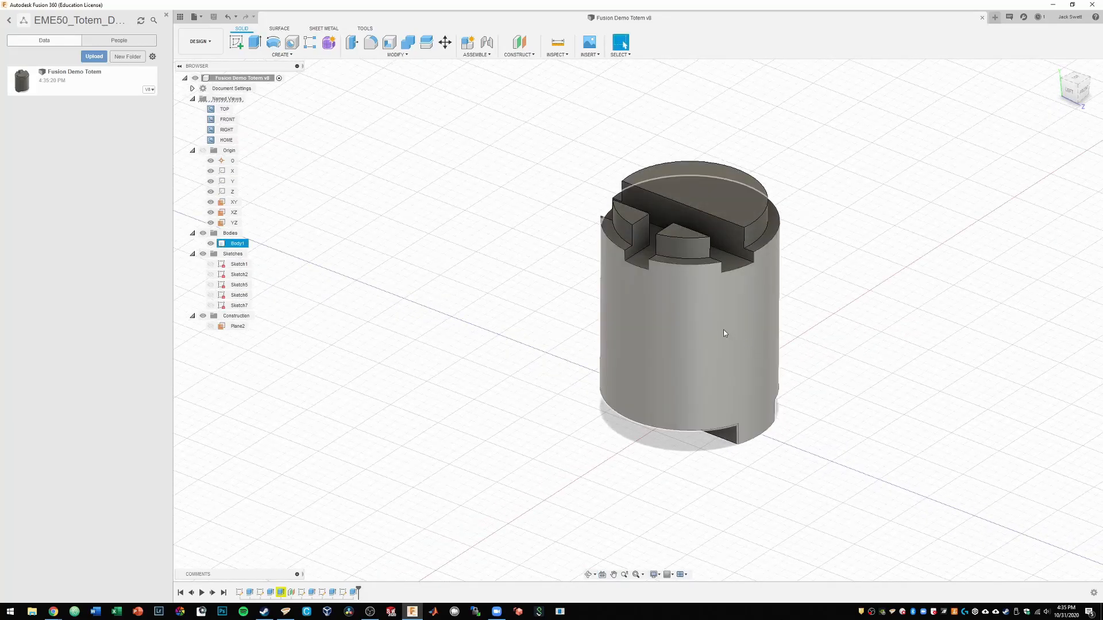
{"action": "middle_click_drag", "start_coordinate": [715, 380], "coordinate": [807, 365], "text": "shift"}
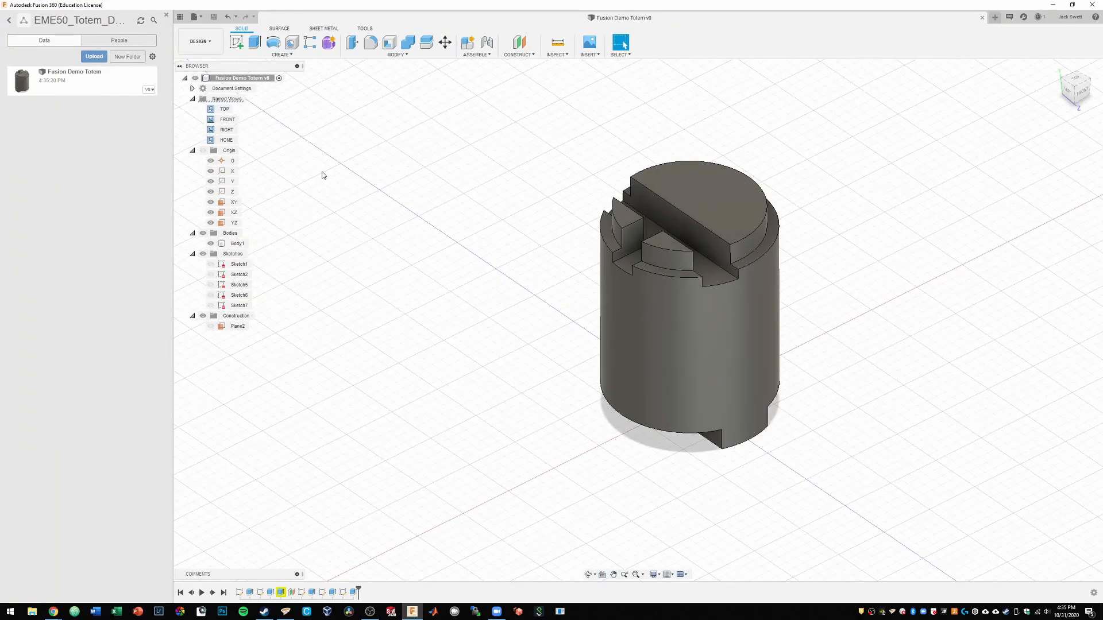
{"action": "double_click", "coordinate": [223, 111]}
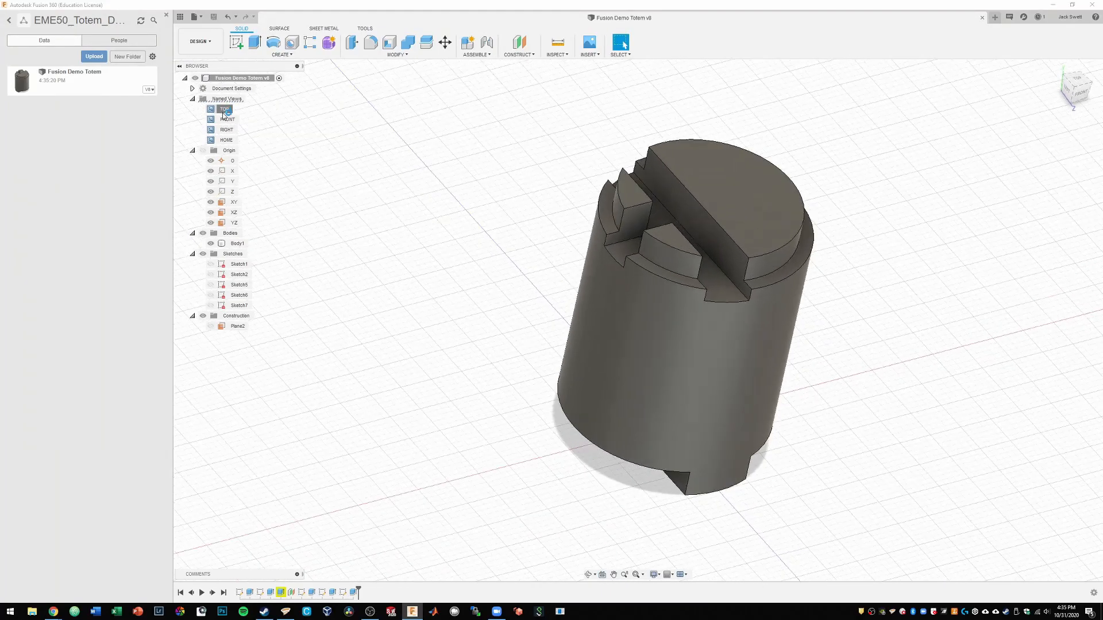
{"action": "double_click", "coordinate": [226, 119]}
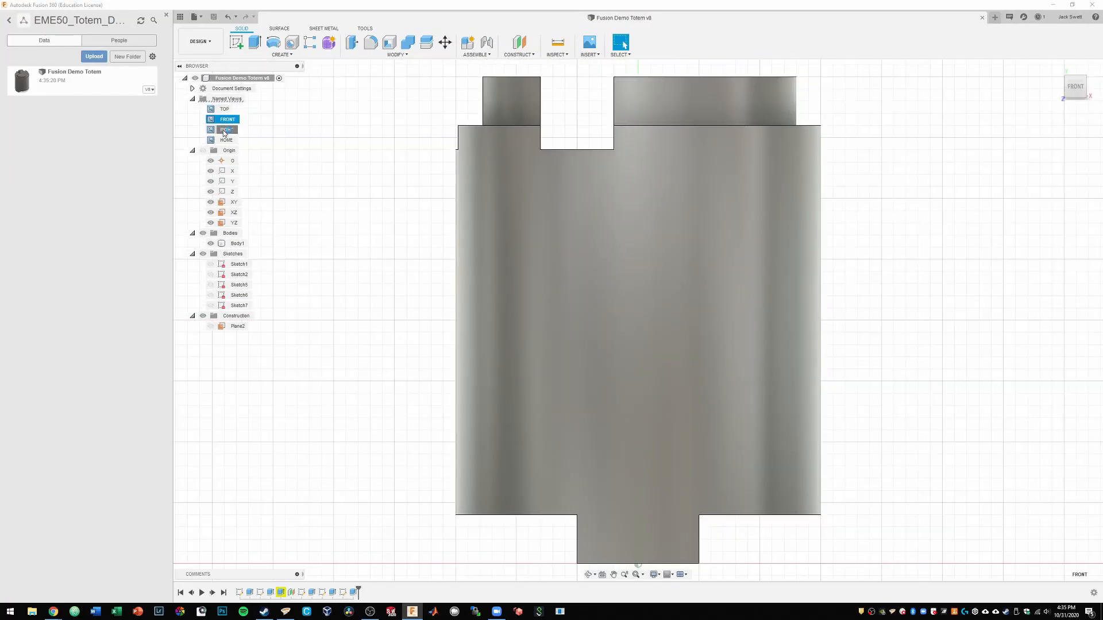
{"action": "double_click", "coordinate": [225, 129]}
{"action": "double_click", "coordinate": [226, 140]}
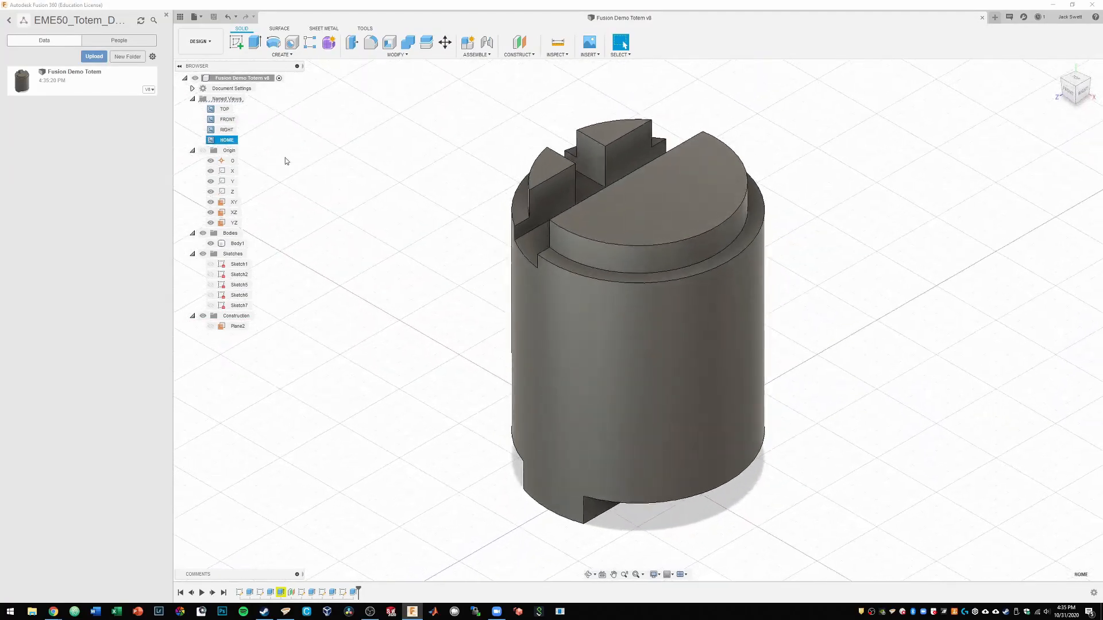
{"action": "left_click", "coordinate": [855, 410]}
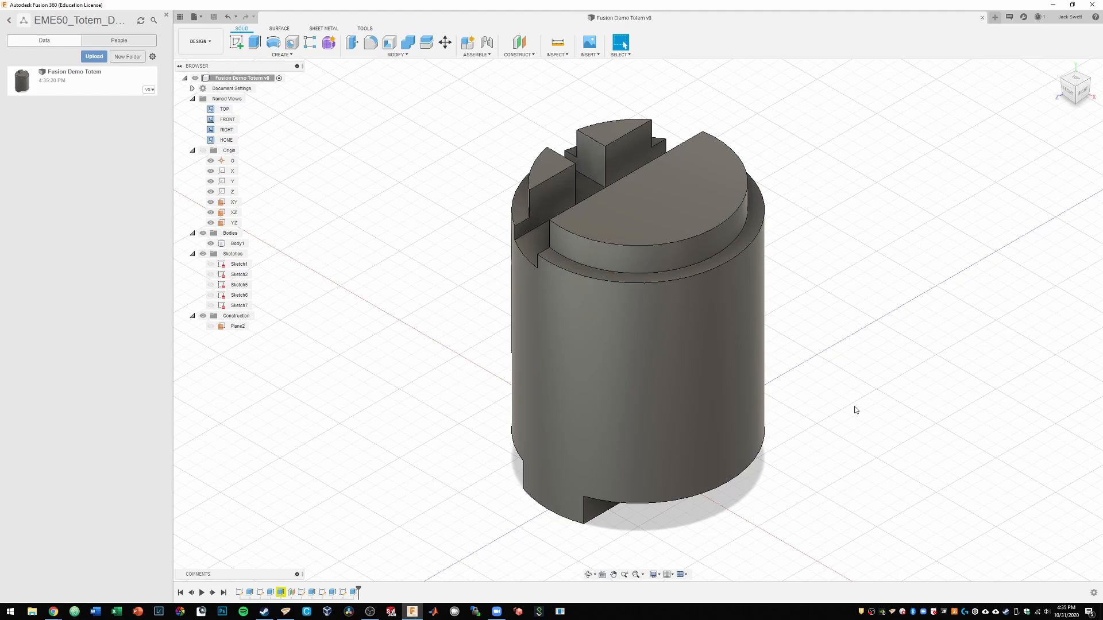
Orient the totem to an isometric view of its slotted top end and save it as named view NORTH_ISO.
{"action": "middle_click_drag", "start_coordinate": [505, 458], "coordinate": [587, 199], "text": "shift"}
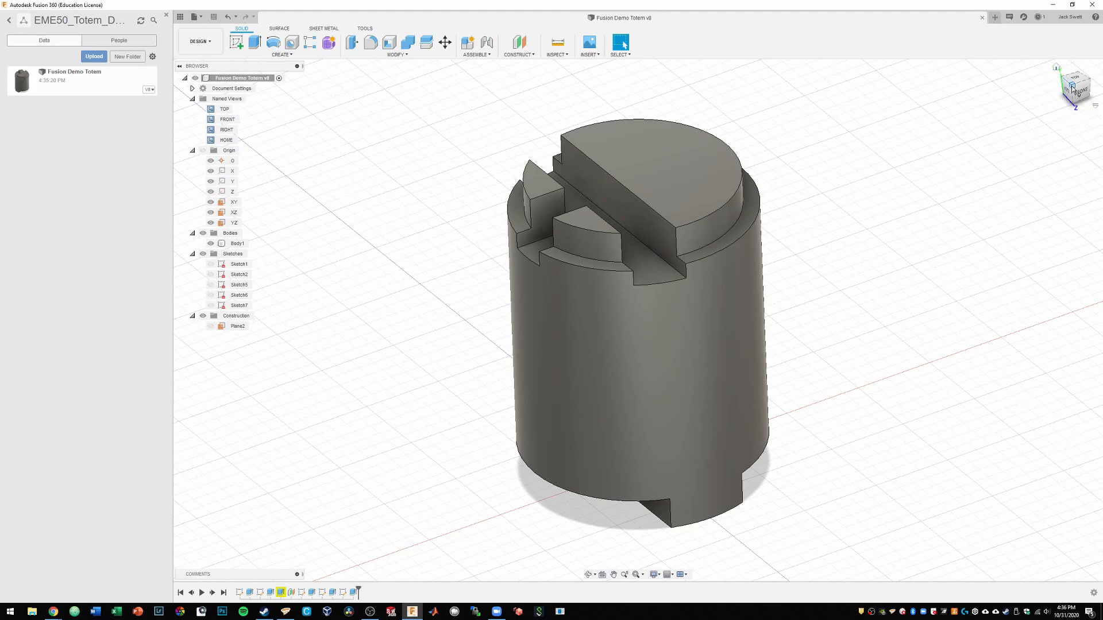
{"action": "left_click", "coordinate": [1073, 88]}
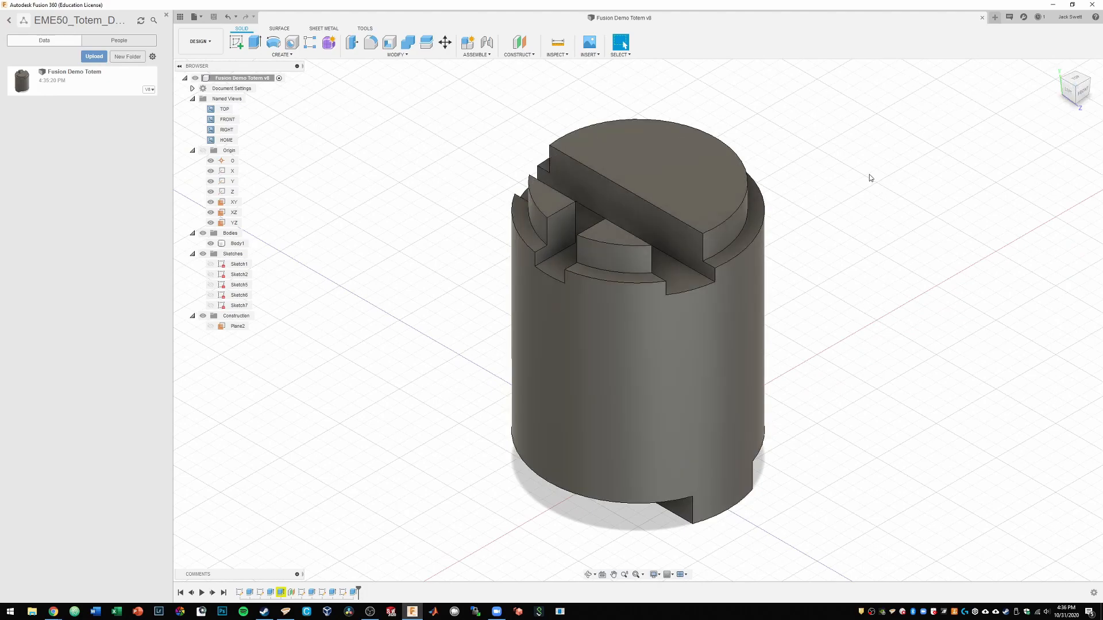
{"action": "right_click", "coordinate": [218, 100]}
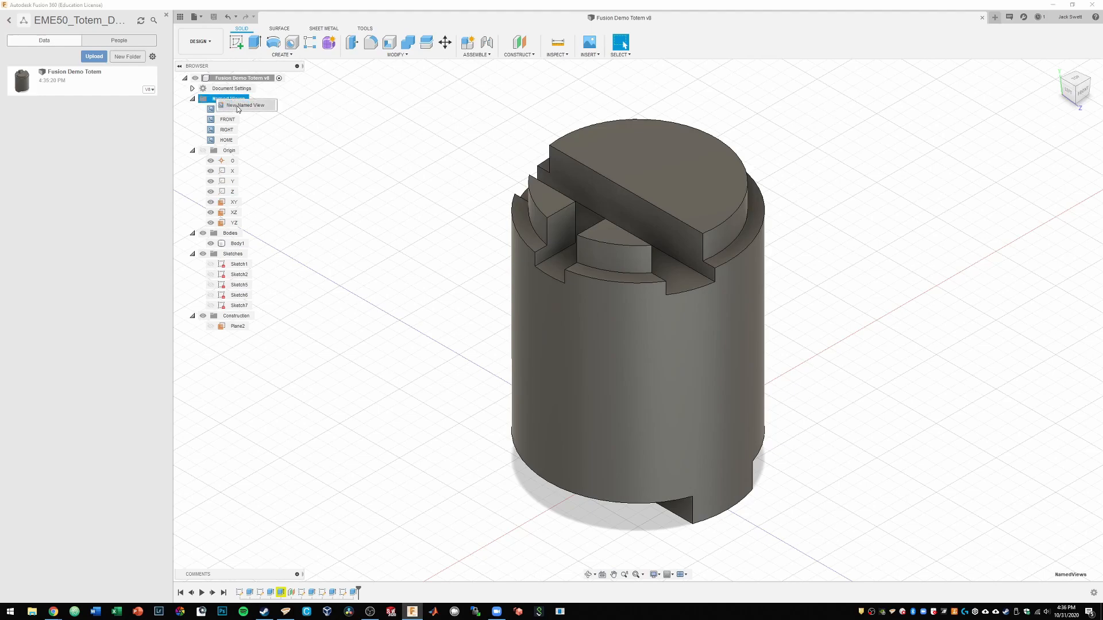
{"action": "left_click", "coordinate": [238, 105]}
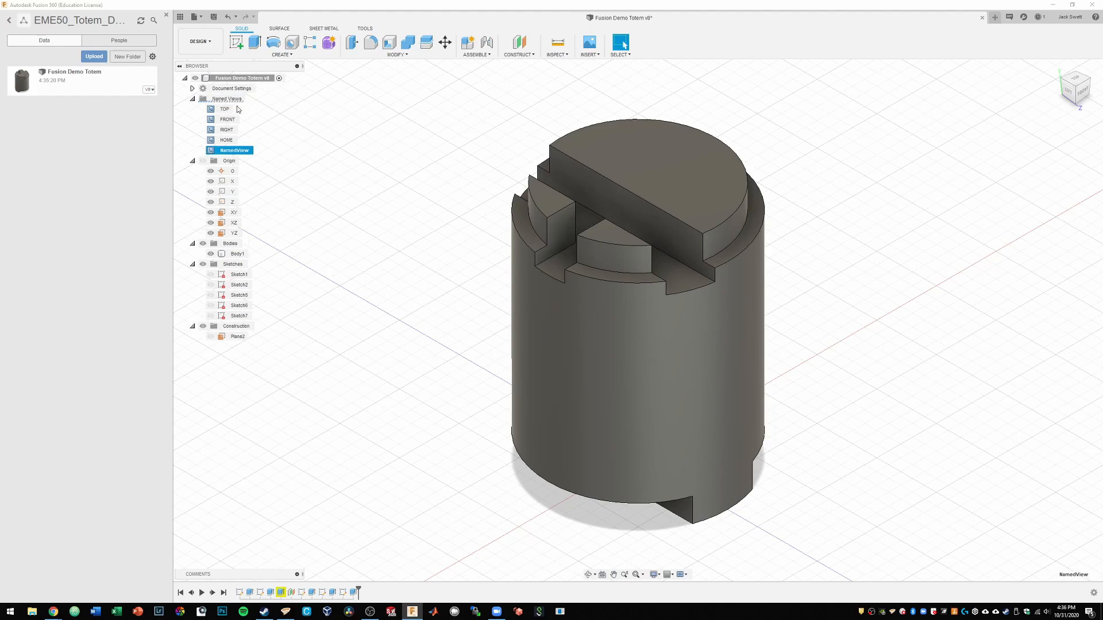
{"action": "double_click", "coordinate": [232, 150]}
{"action": "type", "text": "NORTH_ISO"}
{"action": "key", "text": "Return"}
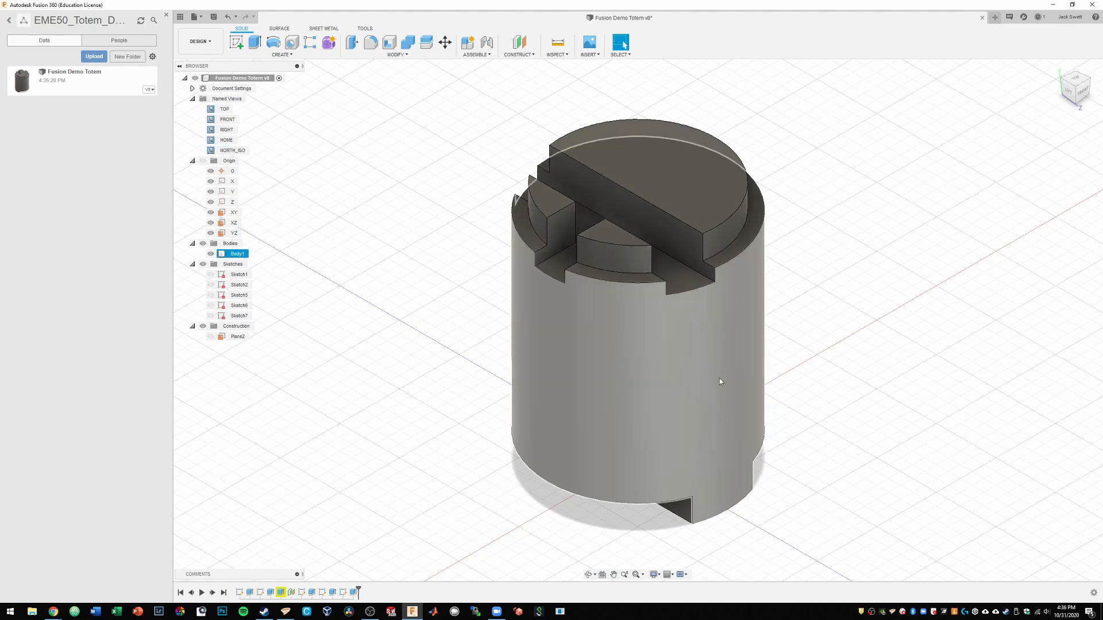
Orient the totem to an isometric view from below, showing its bottom tab, and save it as named view SOUTH_ISO.
{"action": "middle_click_drag", "start_coordinate": [812, 423], "coordinate": [778, 347], "text": "shift"}
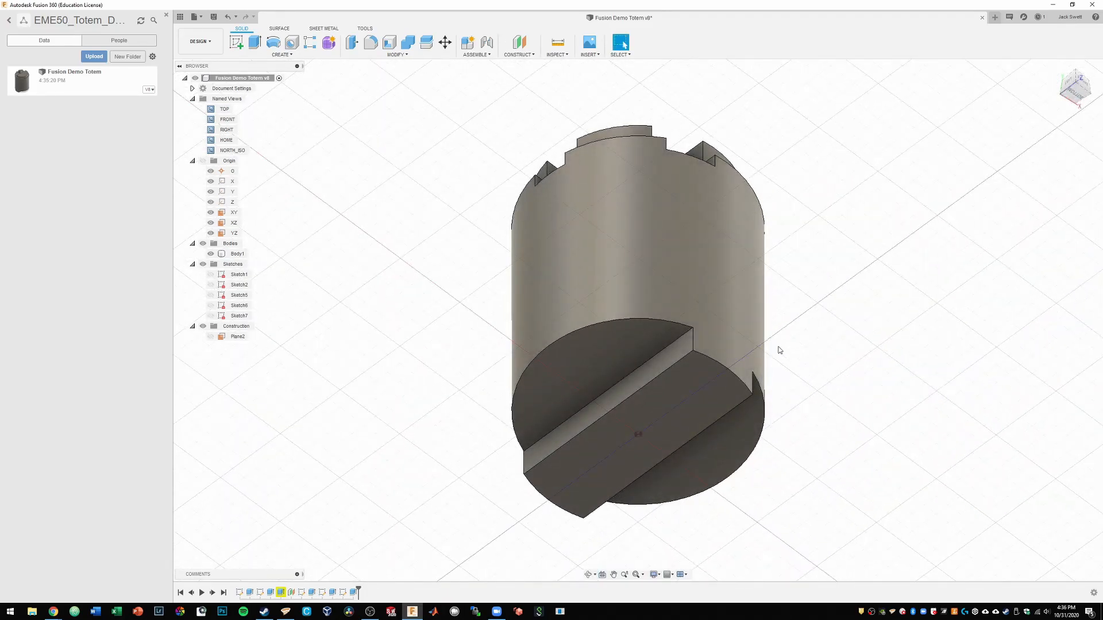
{"action": "left_click", "coordinate": [1076, 86]}
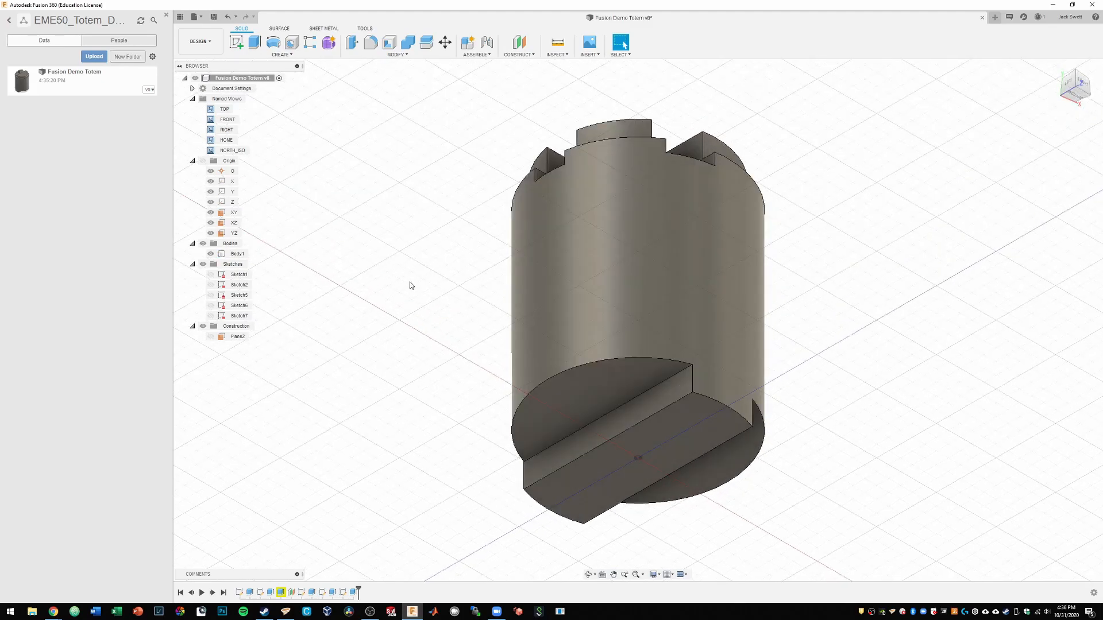
{"action": "right_click", "coordinate": [226, 99]}
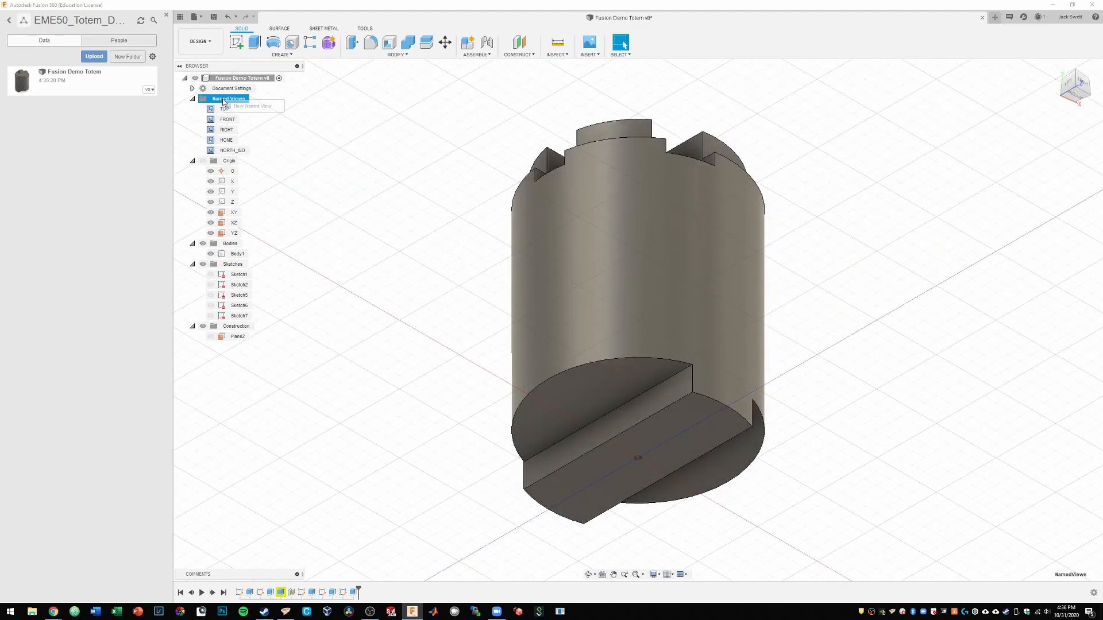
{"action": "left_click", "coordinate": [244, 106]}
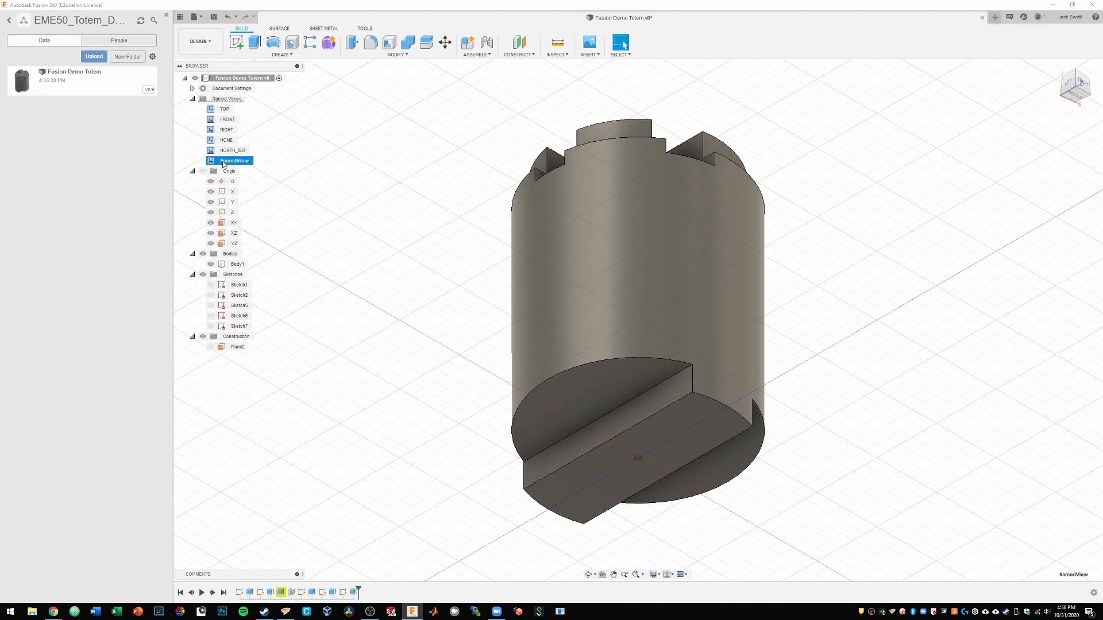
{"action": "type", "text": "SOUTH_ISO"}
{"action": "key", "text": "Return"}
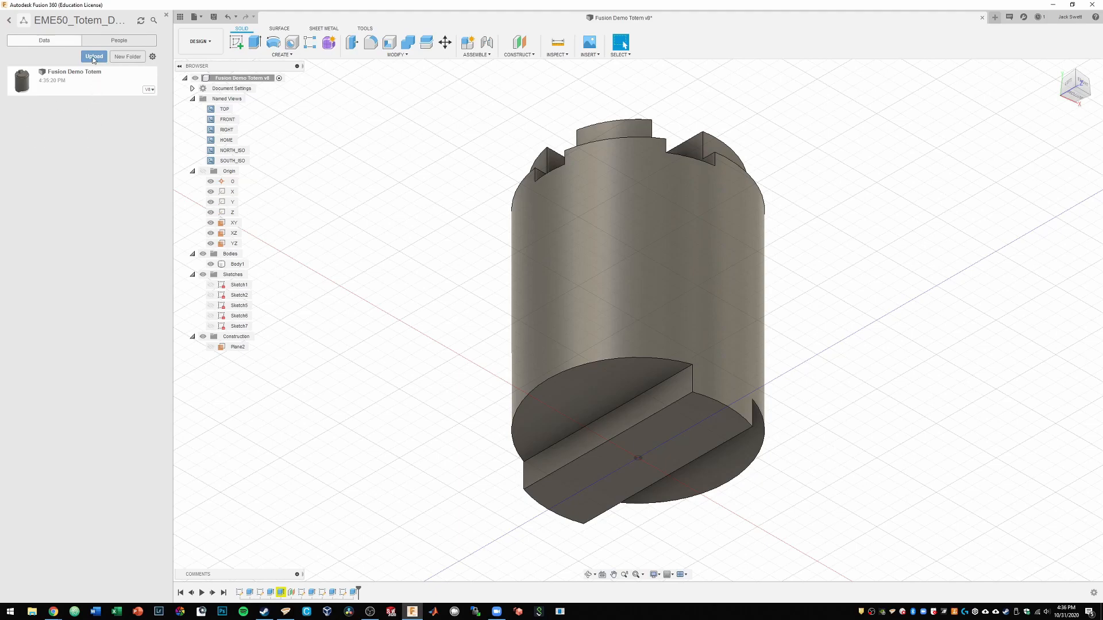
Upload the template file Title_Block_Fusion_360.f2t to the EME50_Totem_Demo project and dismiss the job status.
{"action": "left_click", "coordinate": [94, 56]}
{"action": "left_click", "coordinate": [423, 289]}
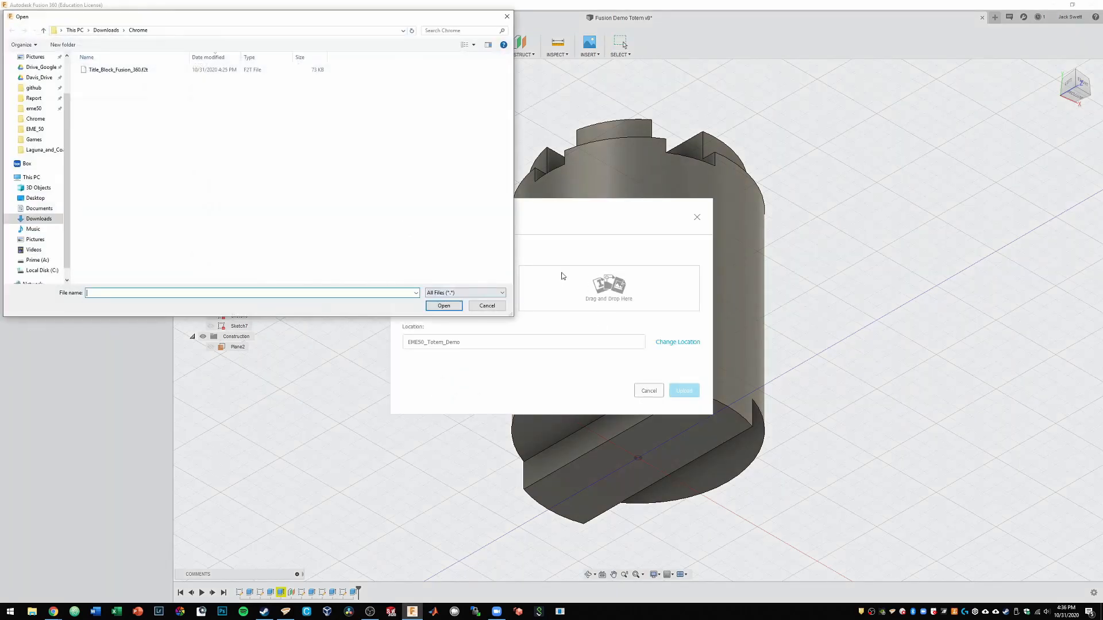
{"action": "left_click", "coordinate": [128, 71]}
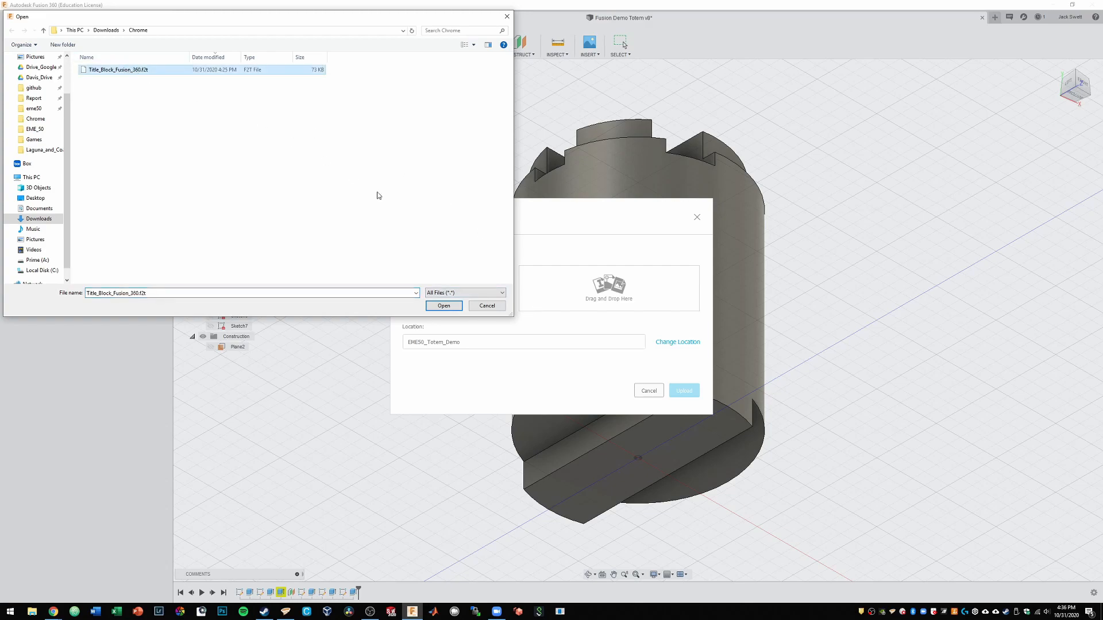
{"action": "left_click", "coordinate": [444, 306]}
{"action": "left_click", "coordinate": [687, 443]}
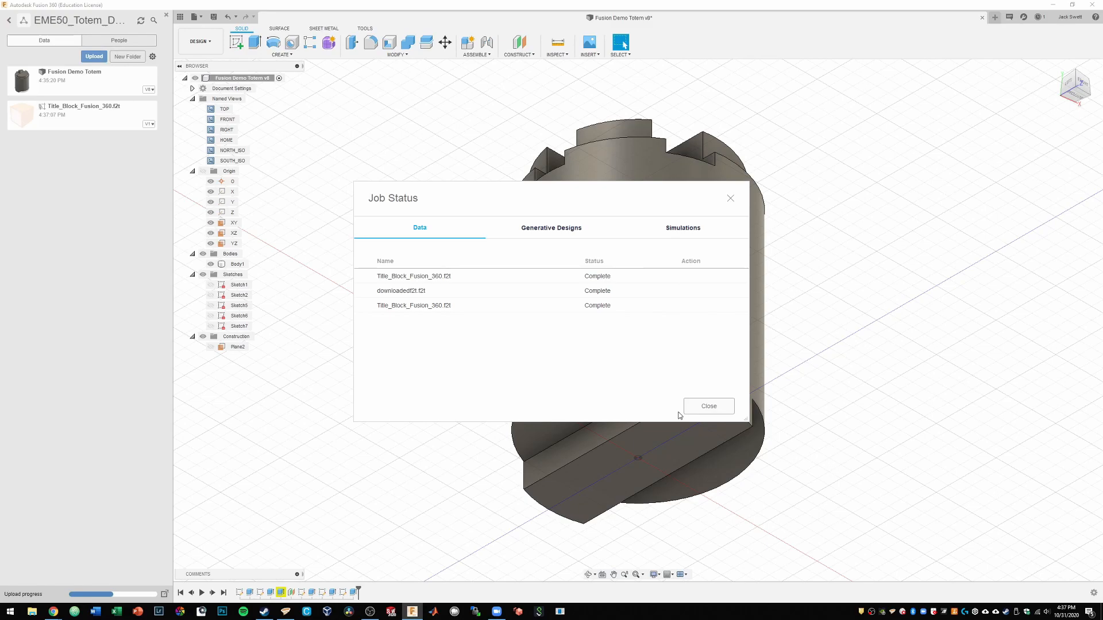
{"action": "left_click", "coordinate": [714, 408]}
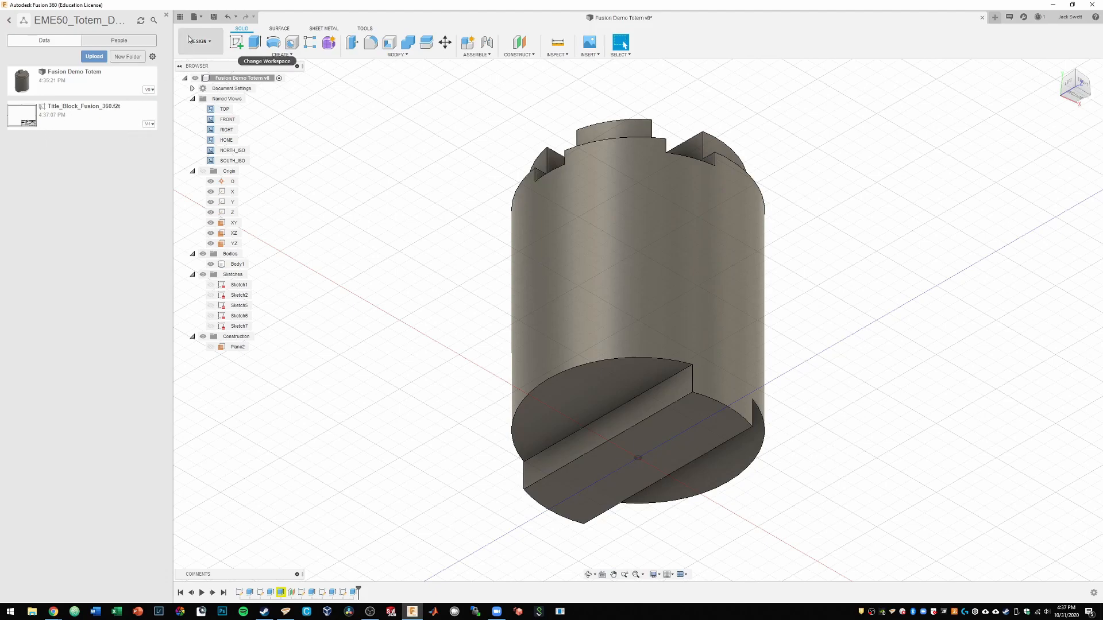
Create a new full-assembly drawing from the design, using Title_Block_Fusion_360 from the EME50_Totem_Demo project as template.
{"action": "left_click", "coordinate": [199, 17]}
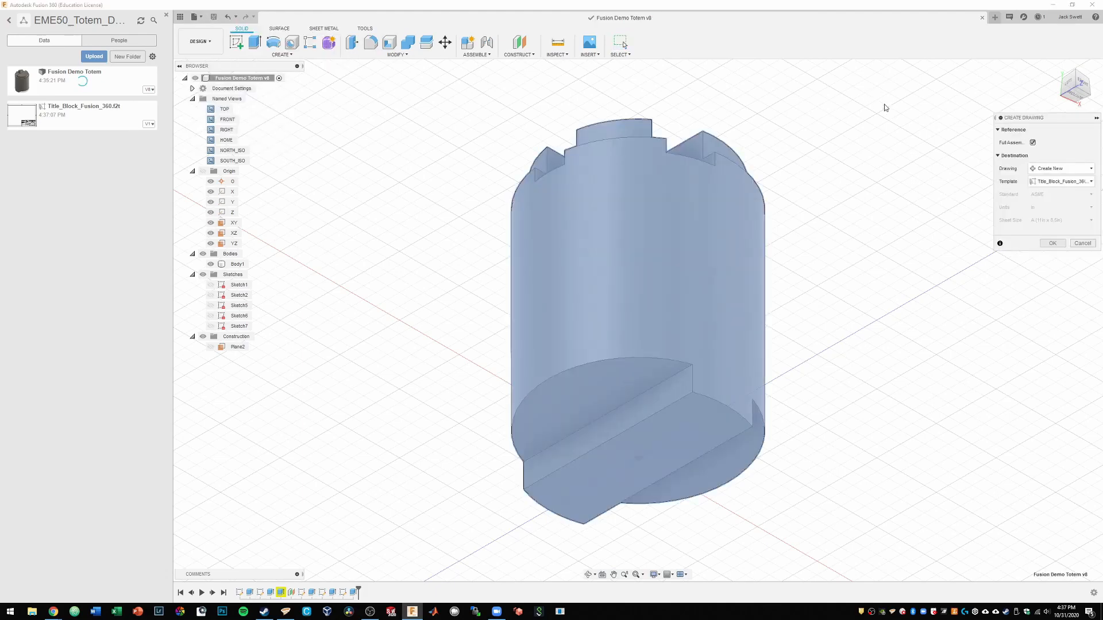
{"action": "left_click", "coordinate": [1075, 182]}
{"action": "left_click", "coordinate": [1048, 216]}
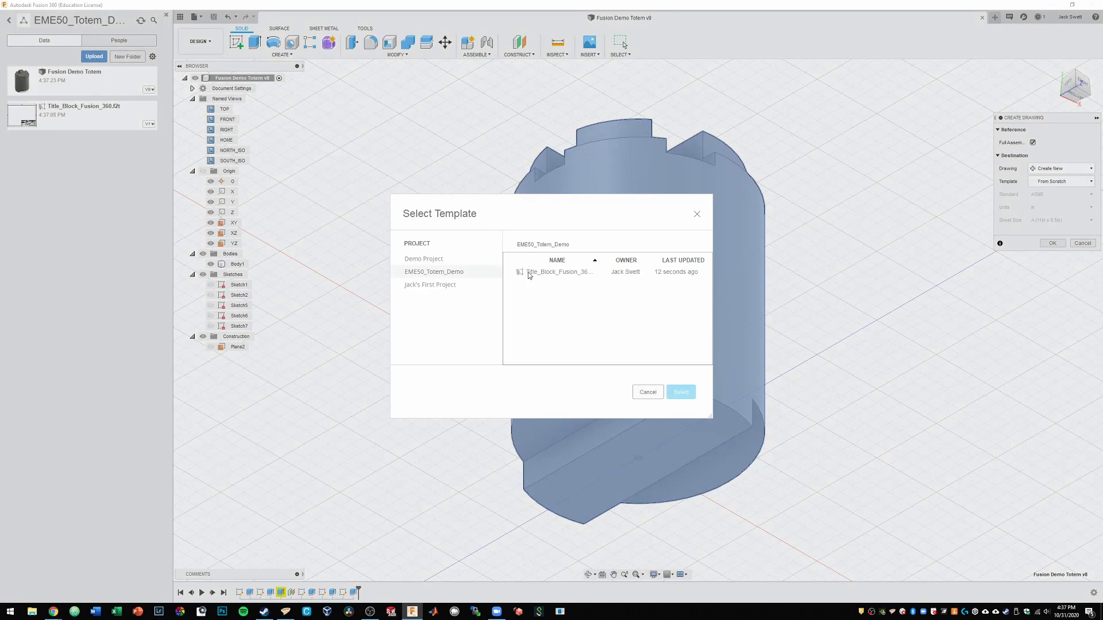
{"action": "left_click", "coordinate": [540, 276]}
{"action": "left_click", "coordinate": [680, 390]}
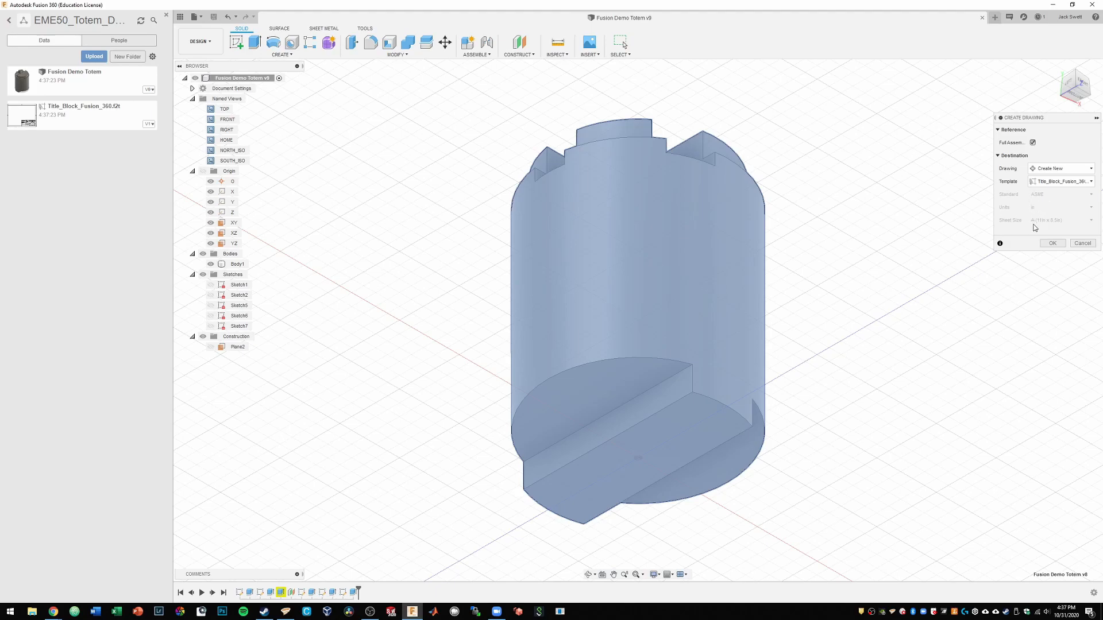
{"action": "left_click", "coordinate": [1053, 243]}
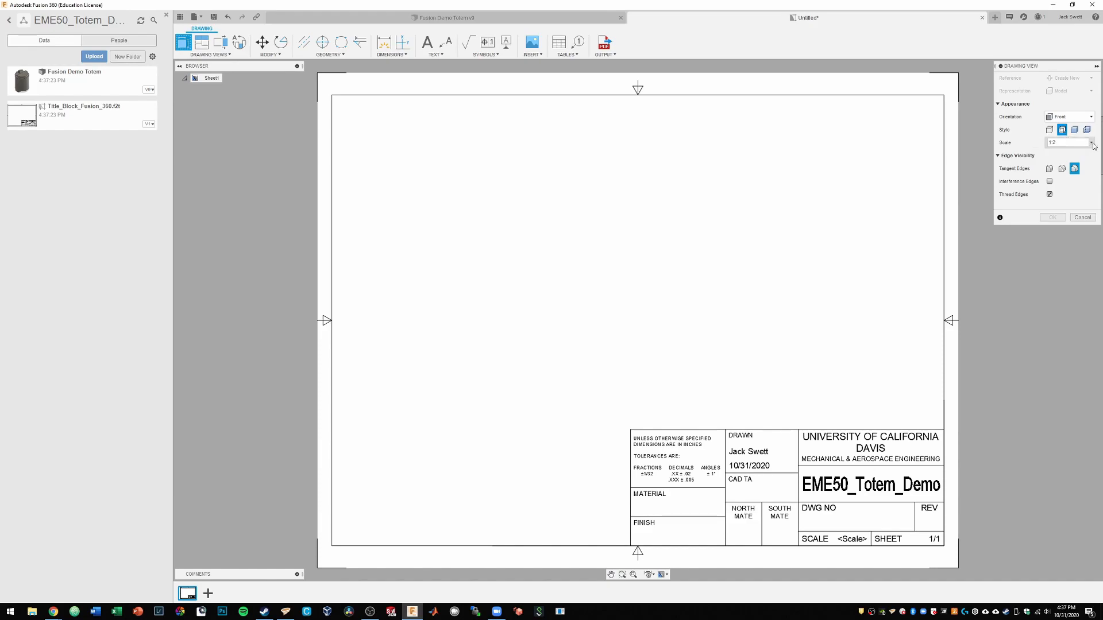
Place the totem's Front base view at 1:1 scale in the left half of the sheet, at mid-height.
{"action": "left_click", "coordinate": [1092, 142]}
{"action": "left_click", "coordinate": [1079, 155]}
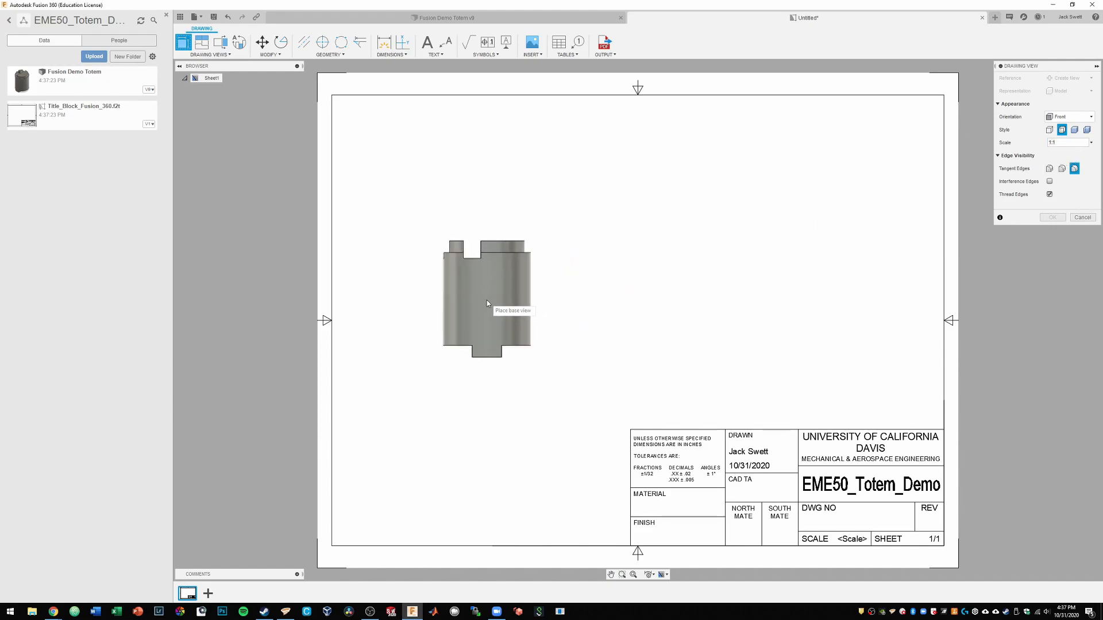
{"action": "left_click", "coordinate": [484, 302]}
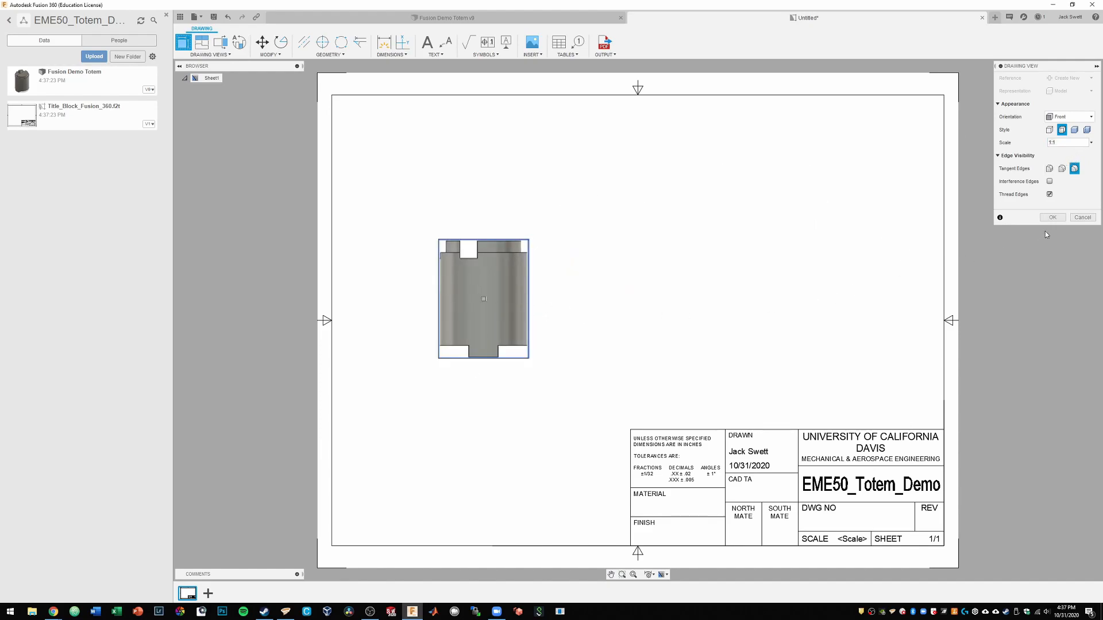
{"action": "left_click", "coordinate": [1054, 217]}
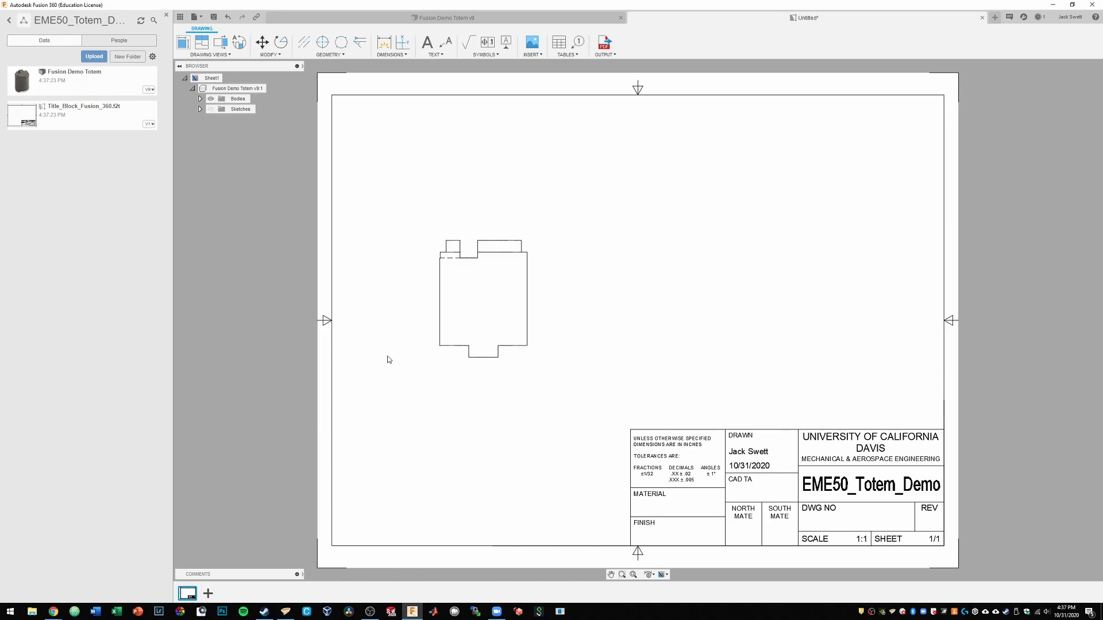
Project views from the front base view: one directly above, one directly below and one to its right.
{"action": "left_click", "coordinate": [201, 42]}
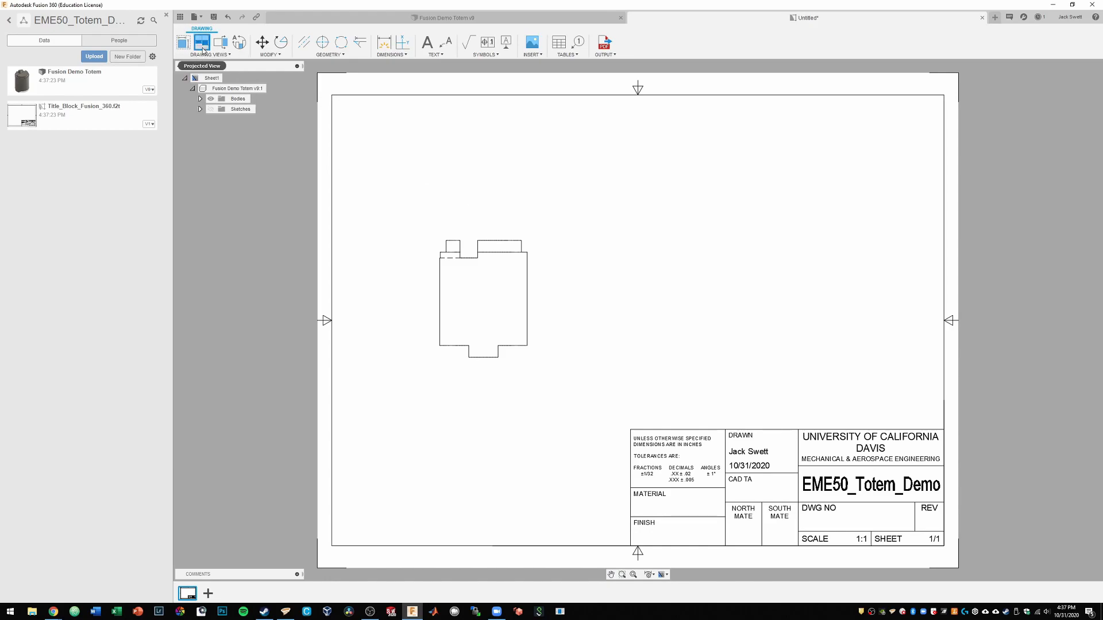
{"action": "left_click", "coordinate": [493, 303]}
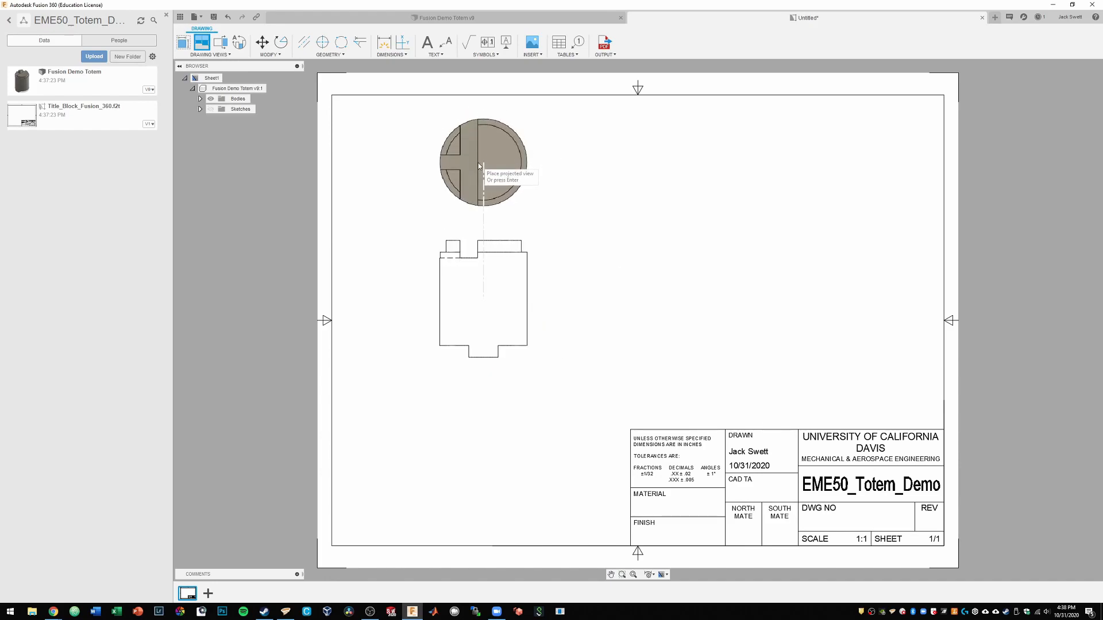
{"action": "left_click", "coordinate": [480, 166]}
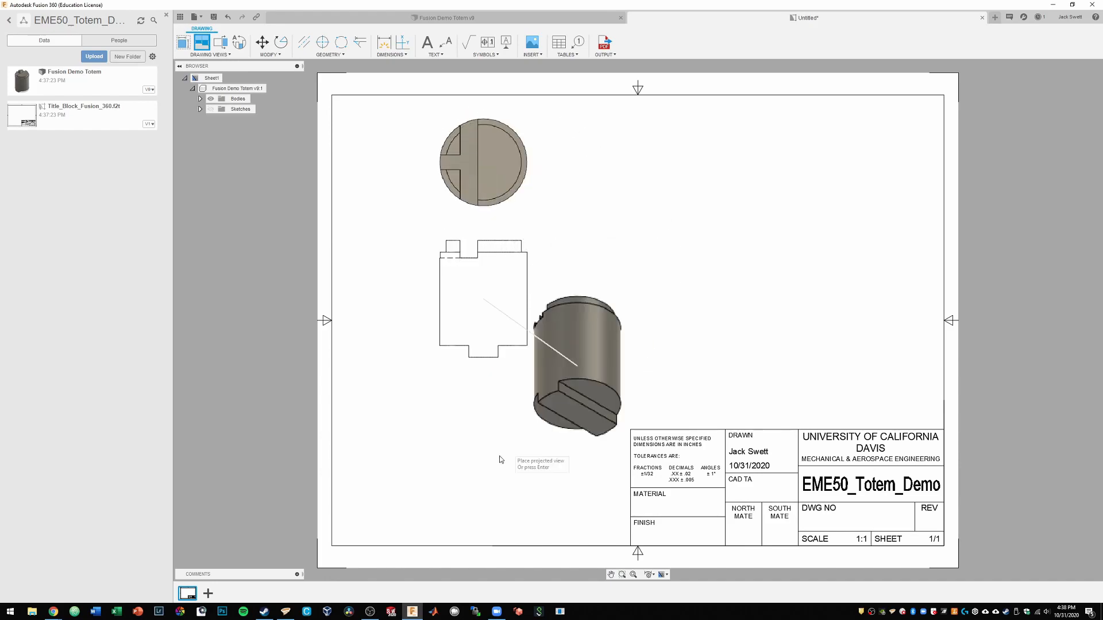
{"action": "left_click", "coordinate": [472, 457]}
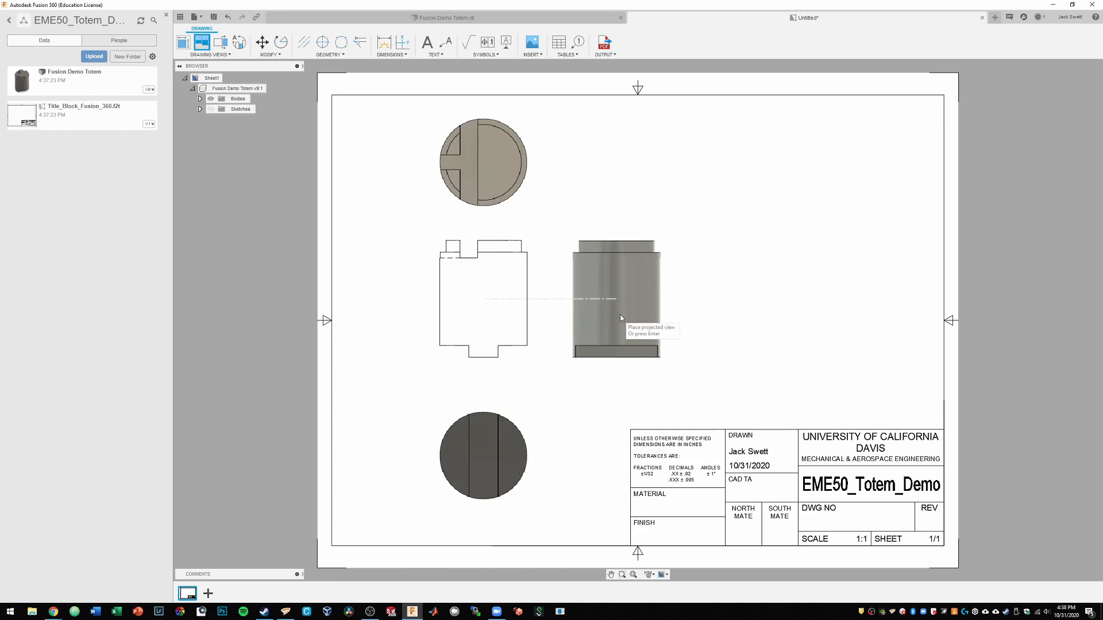
{"action": "left_click", "coordinate": [621, 313]}
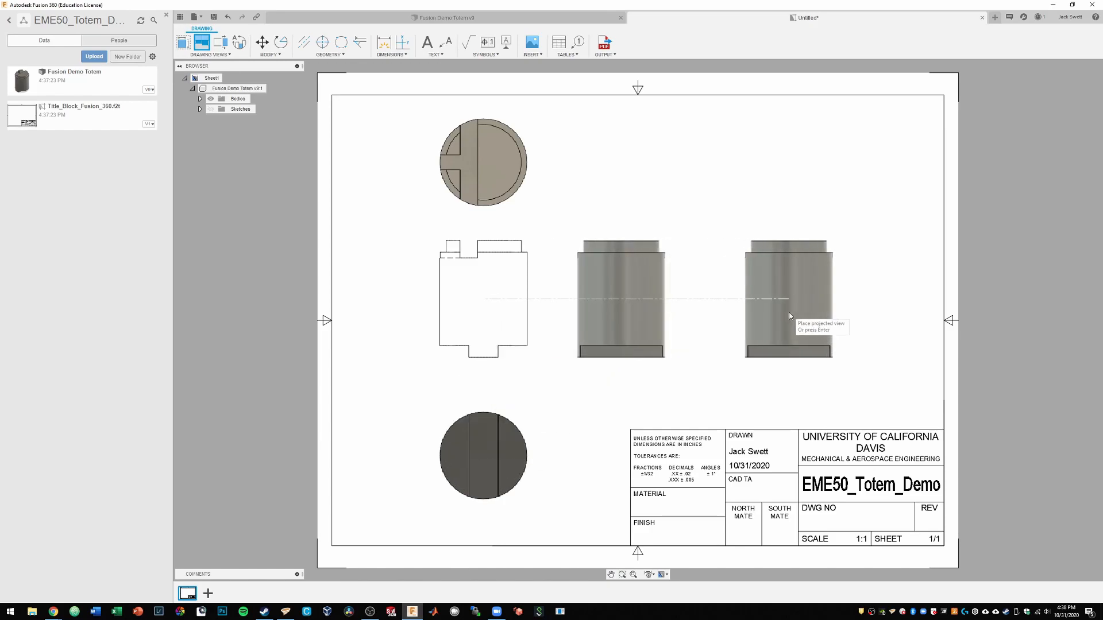
{"action": "key", "text": "Return"}
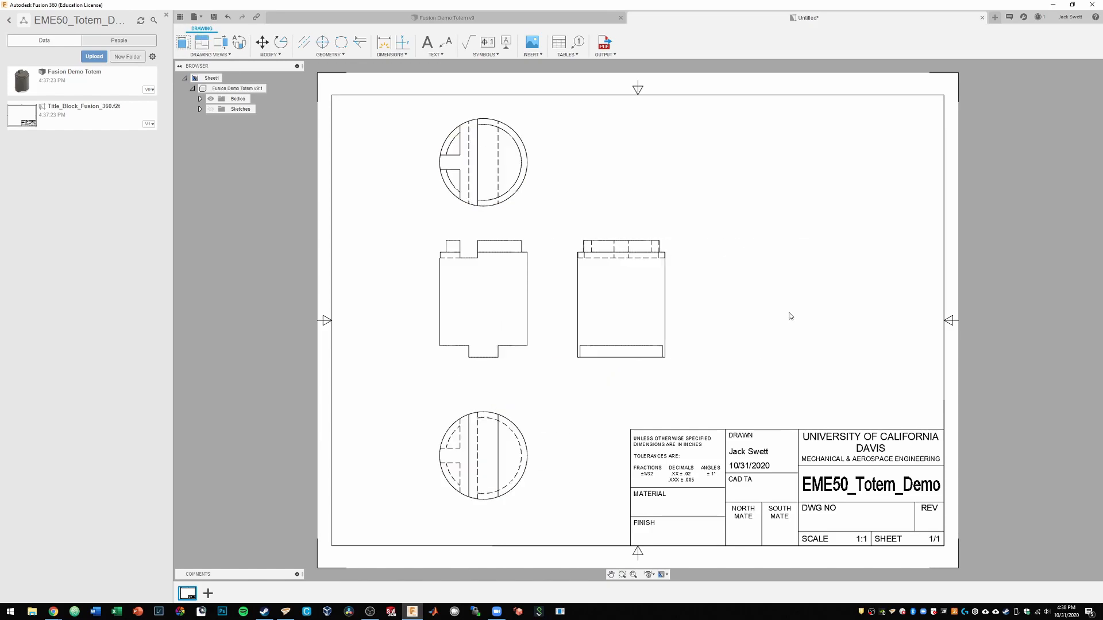
Place a SOUTH_ISO base view with visible edges only at 1:1 scale in the sheet's upper-right corner.
{"action": "left_click", "coordinate": [184, 43]}
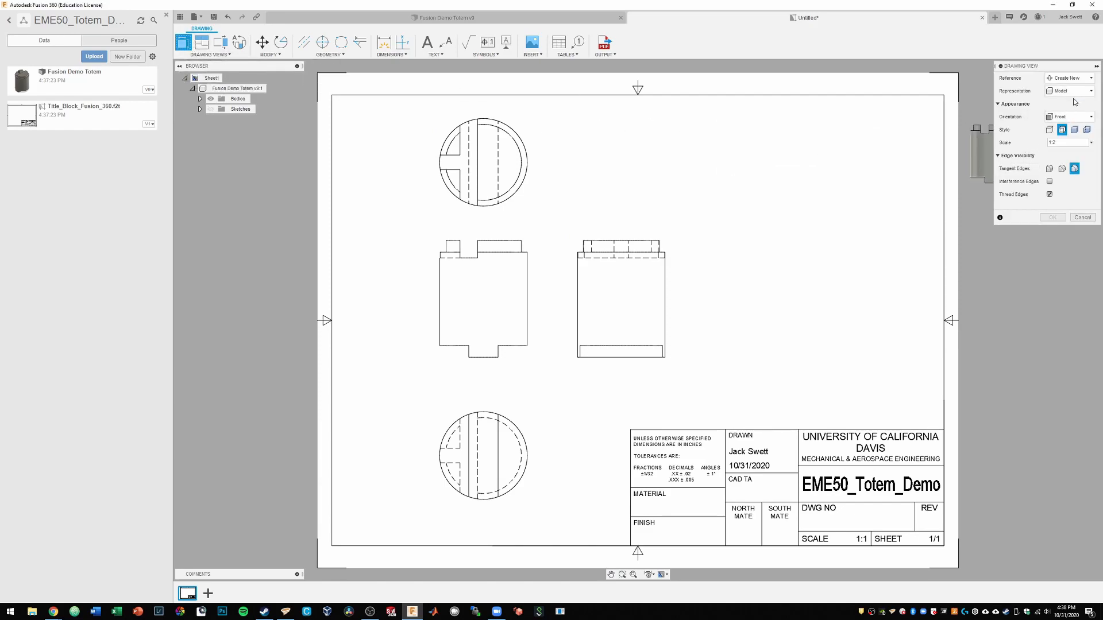
{"action": "left_click", "coordinate": [1071, 118]}
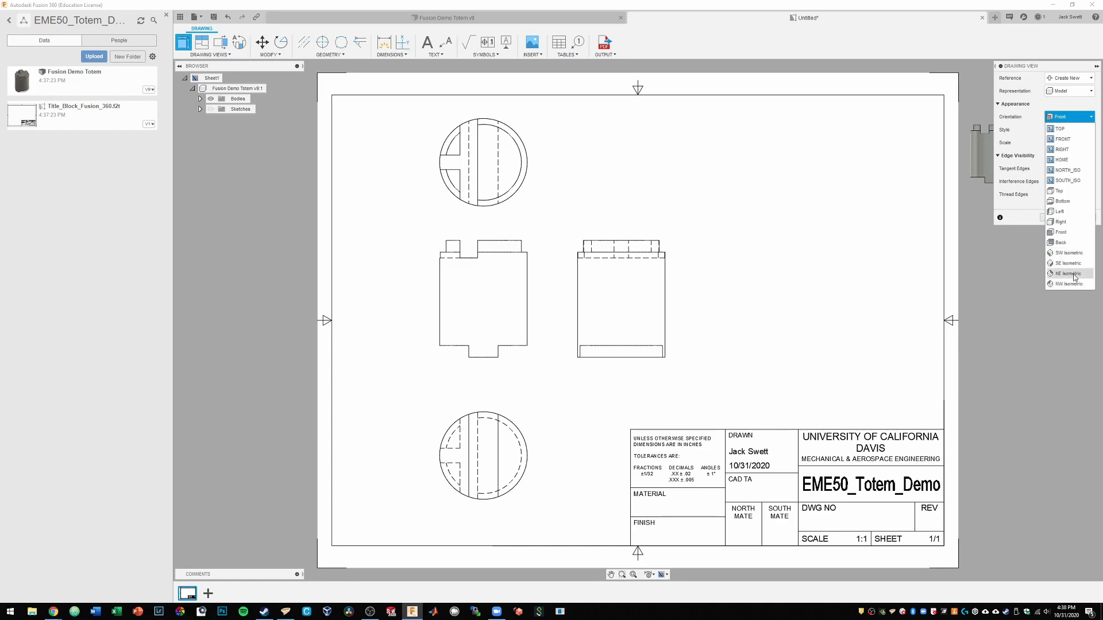
{"action": "left_click", "coordinate": [1069, 180]}
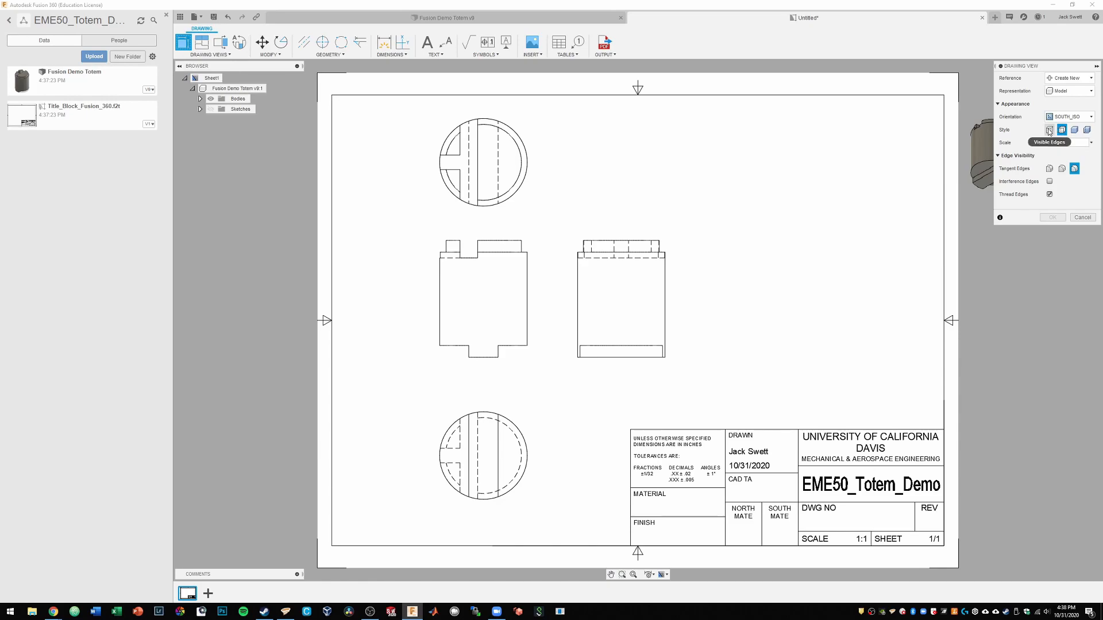
{"action": "left_click", "coordinate": [1049, 131]}
{"action": "left_click", "coordinate": [1091, 143]}
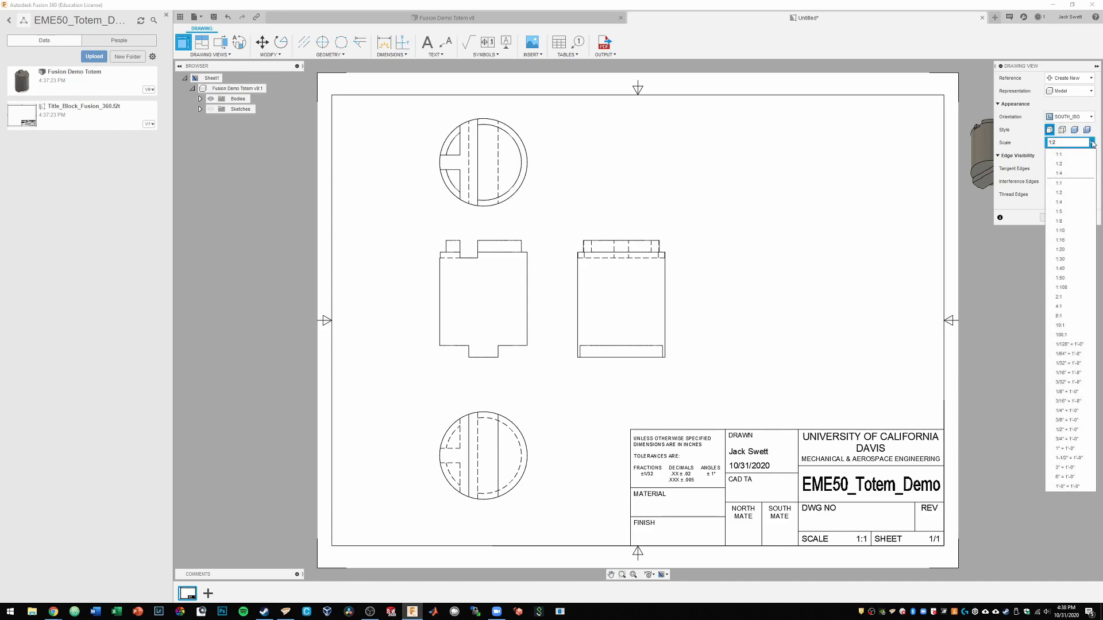
{"action": "left_click", "coordinate": [1063, 152]}
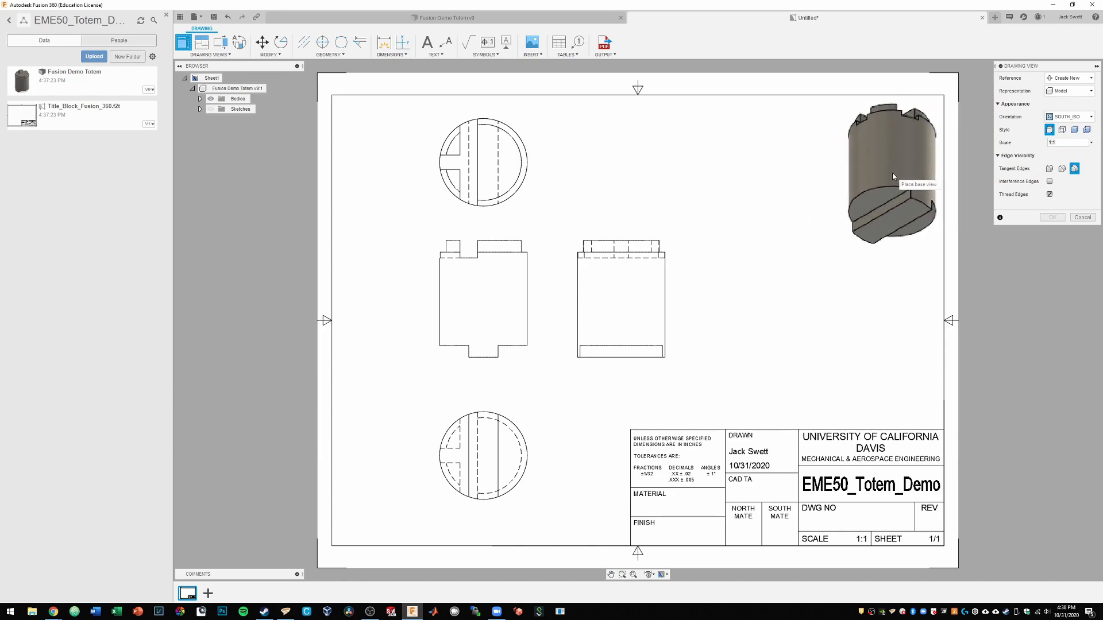
{"action": "left_click", "coordinate": [892, 173]}
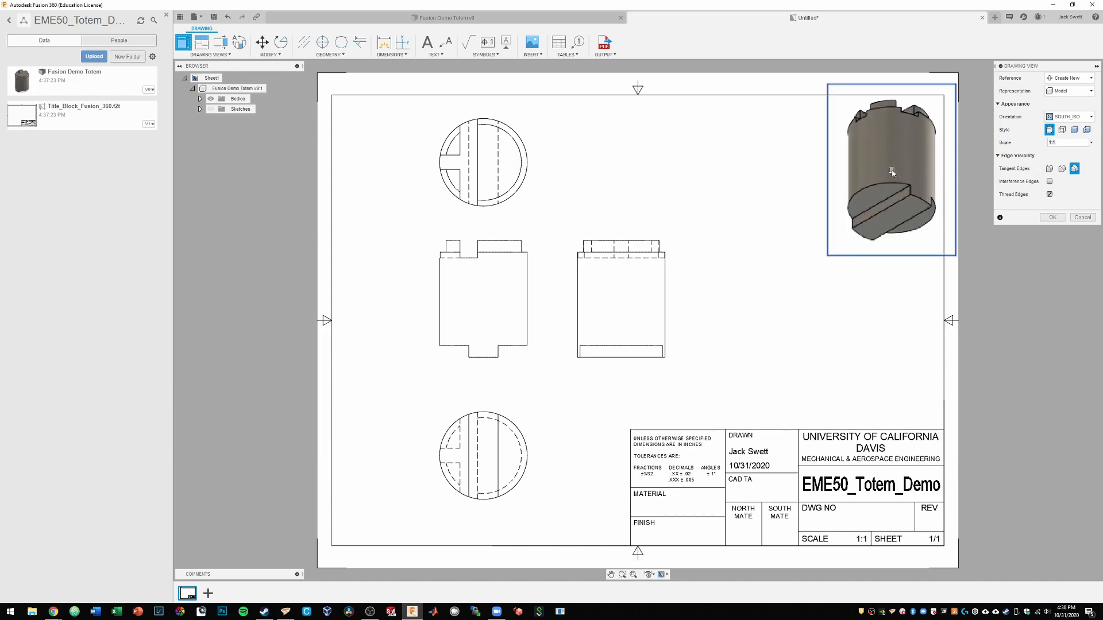
{"action": "left_click", "coordinate": [1056, 217]}
Place a NORTH_ISO base view with visible edges only at 1:1 scale just left of the south isometric view.
{"action": "left_click", "coordinate": [189, 43]}
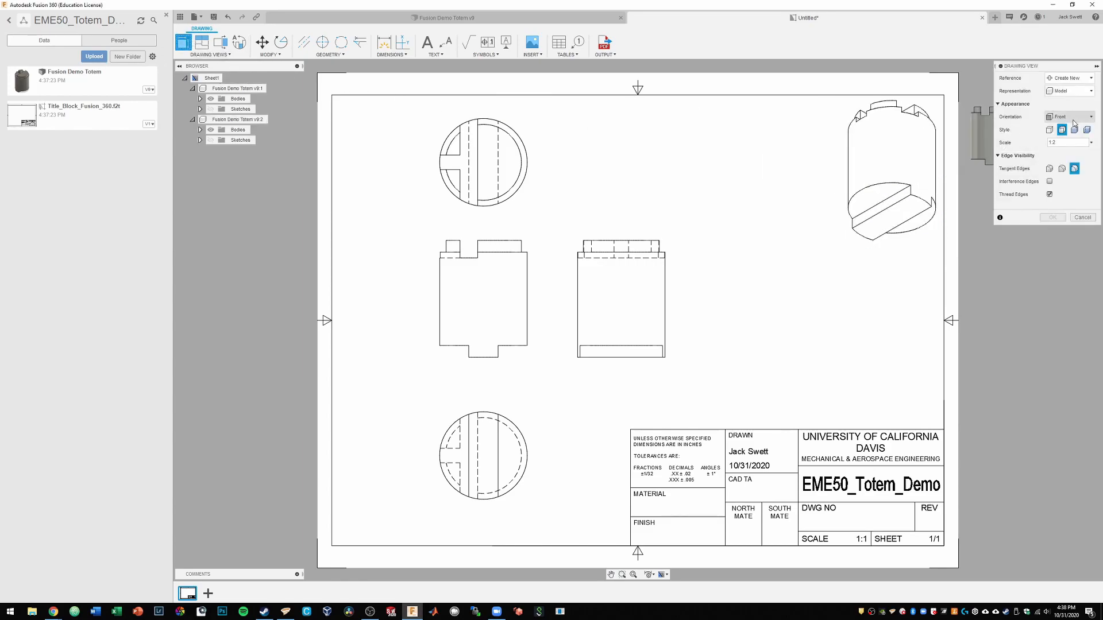
{"action": "left_click", "coordinate": [1072, 116]}
{"action": "left_click", "coordinate": [1069, 178]}
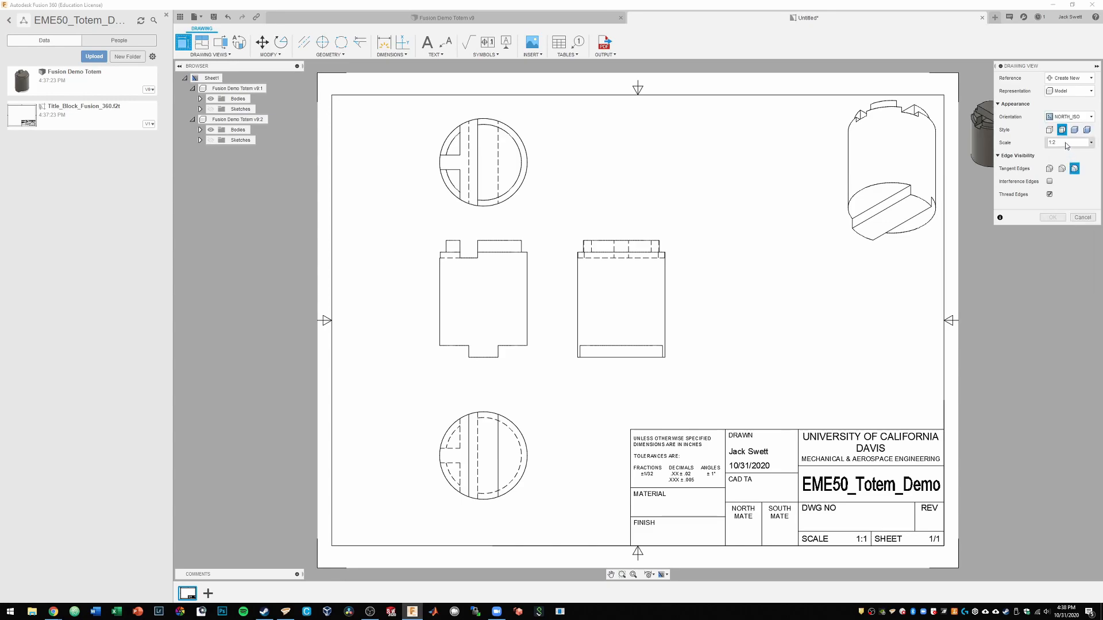
{"action": "left_click", "coordinate": [1050, 130]}
{"action": "left_click", "coordinate": [1094, 143]}
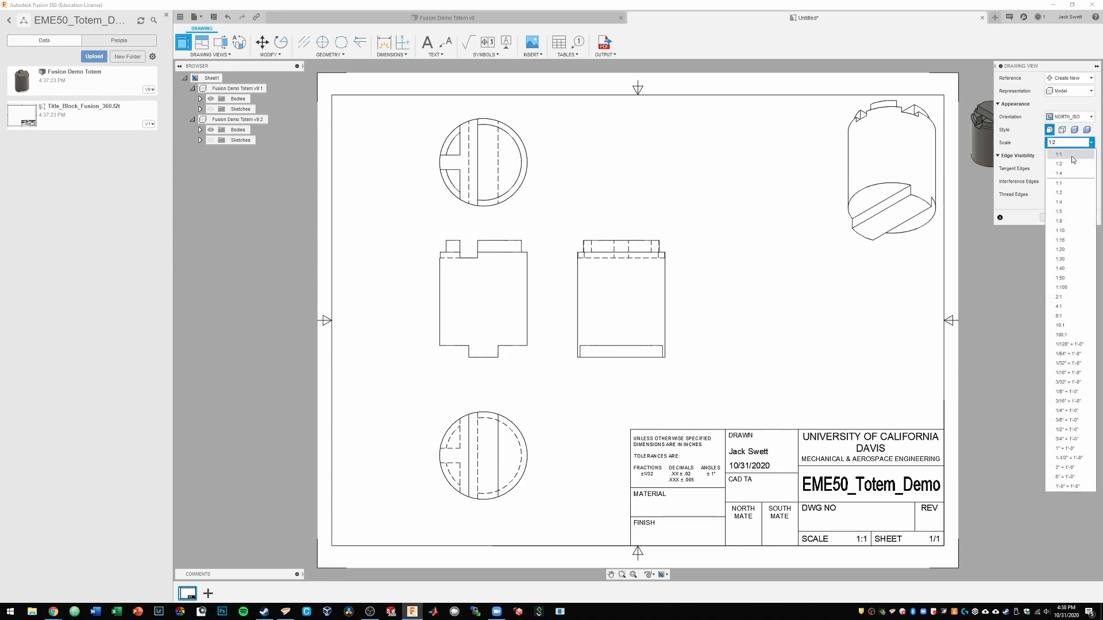
{"action": "left_click", "coordinate": [1069, 183]}
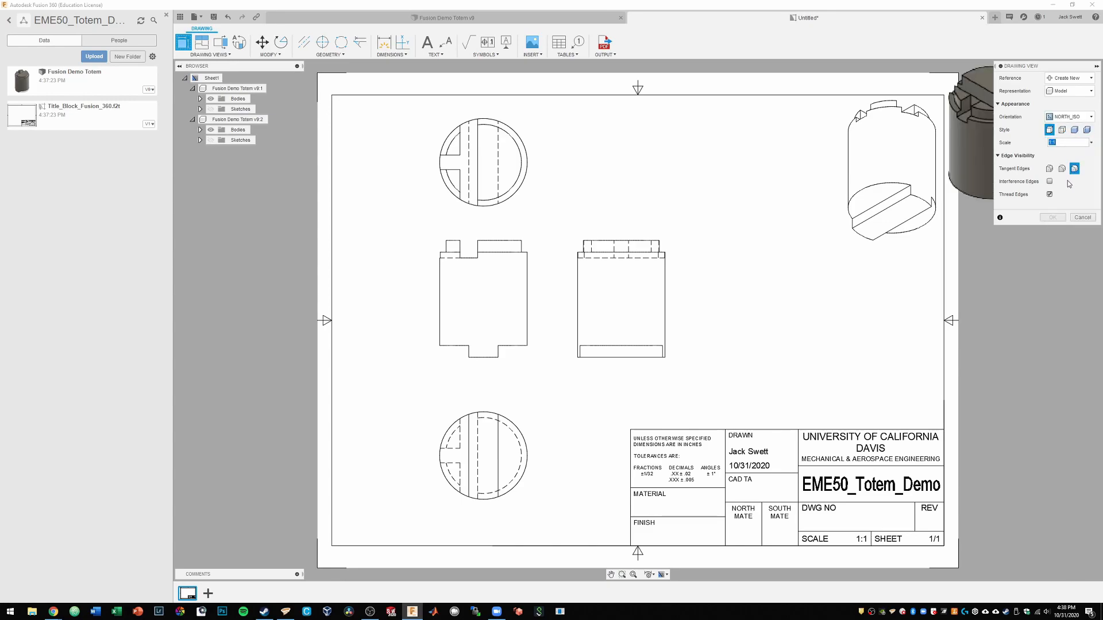
{"action": "left_click", "coordinate": [795, 169]}
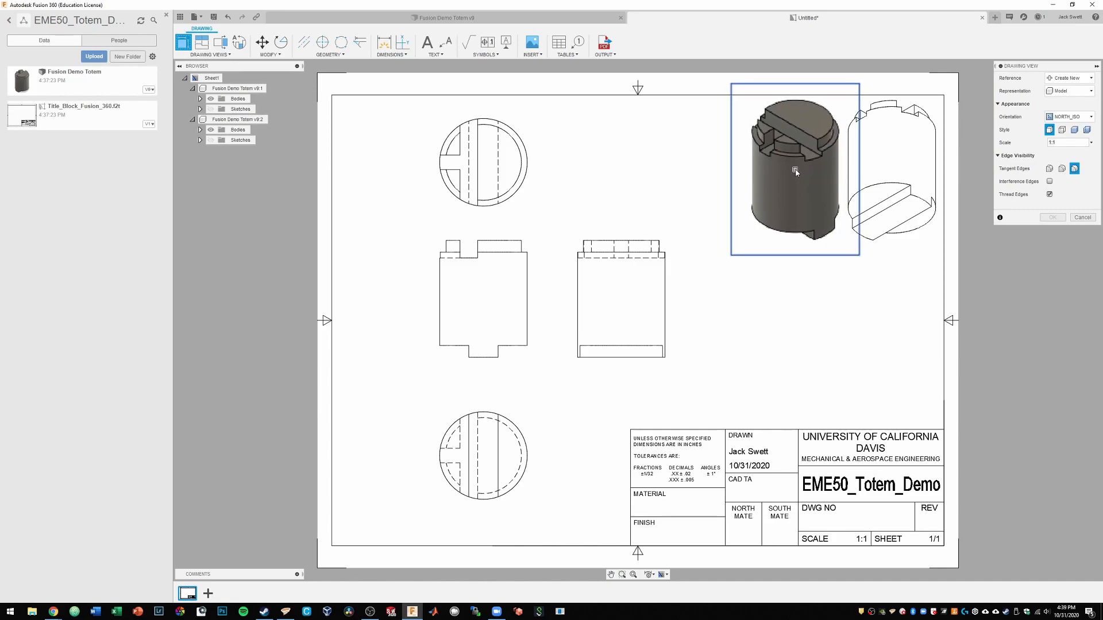
{"action": "left_click", "coordinate": [1053, 218]}
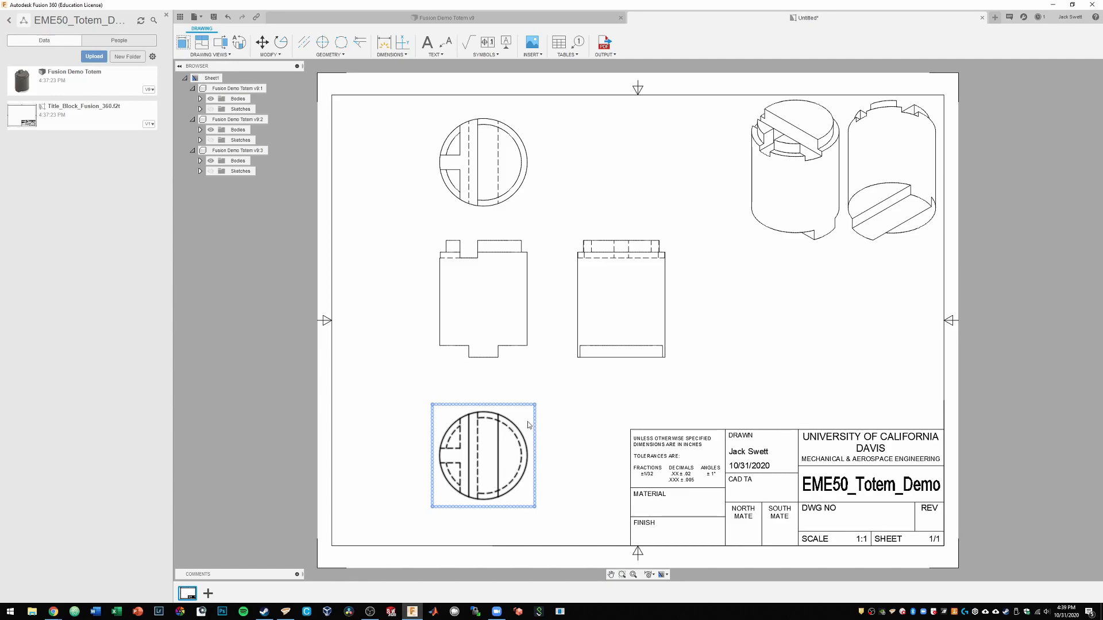
Change the style of the circular view above the front view to visible edges only.
{"action": "left_click", "coordinate": [510, 212]}
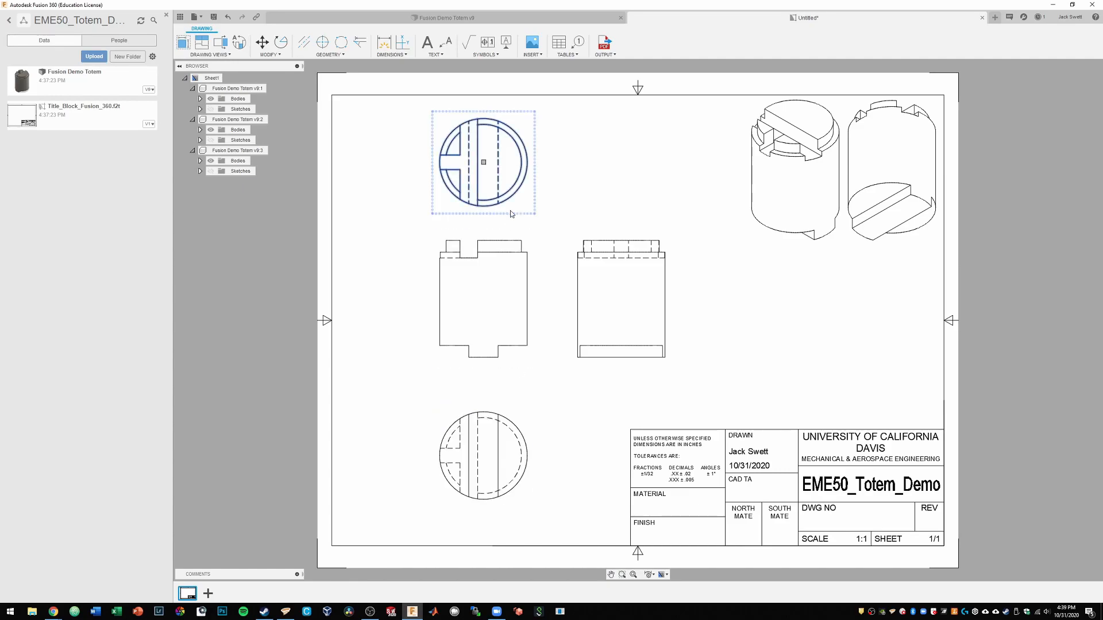
{"action": "right_click", "coordinate": [477, 188]}
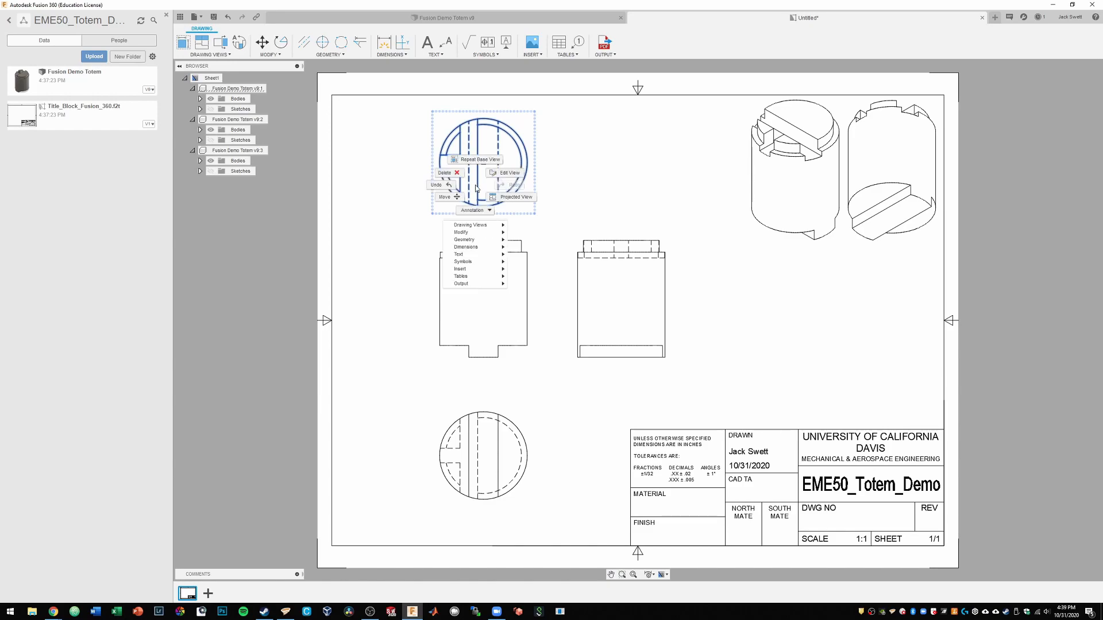
{"action": "left_click", "coordinate": [508, 174]}
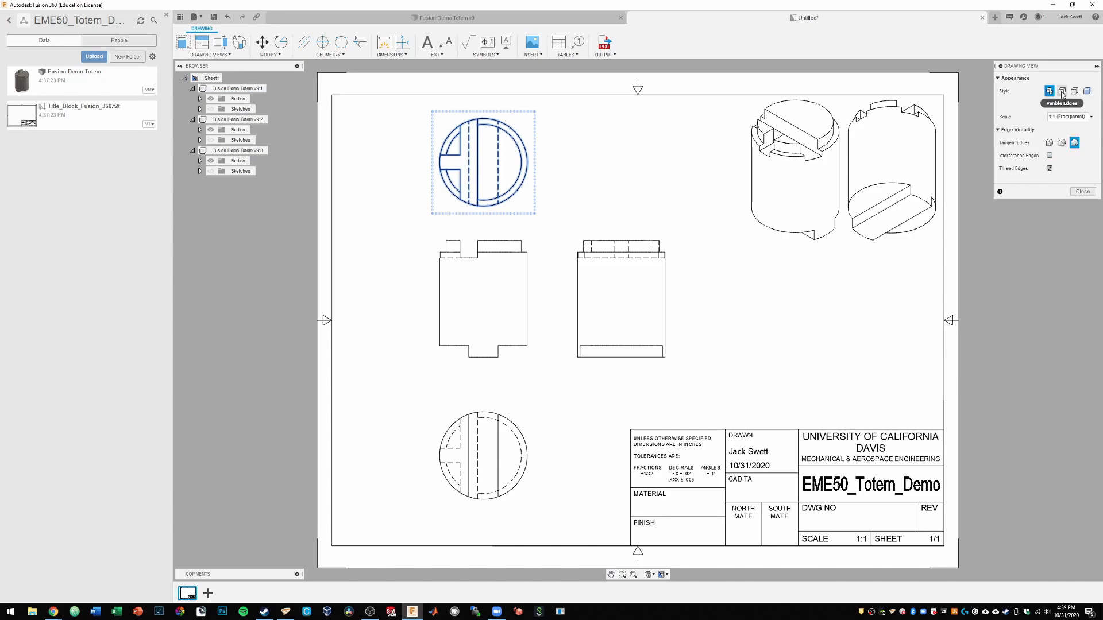
{"action": "left_click", "coordinate": [1062, 92]}
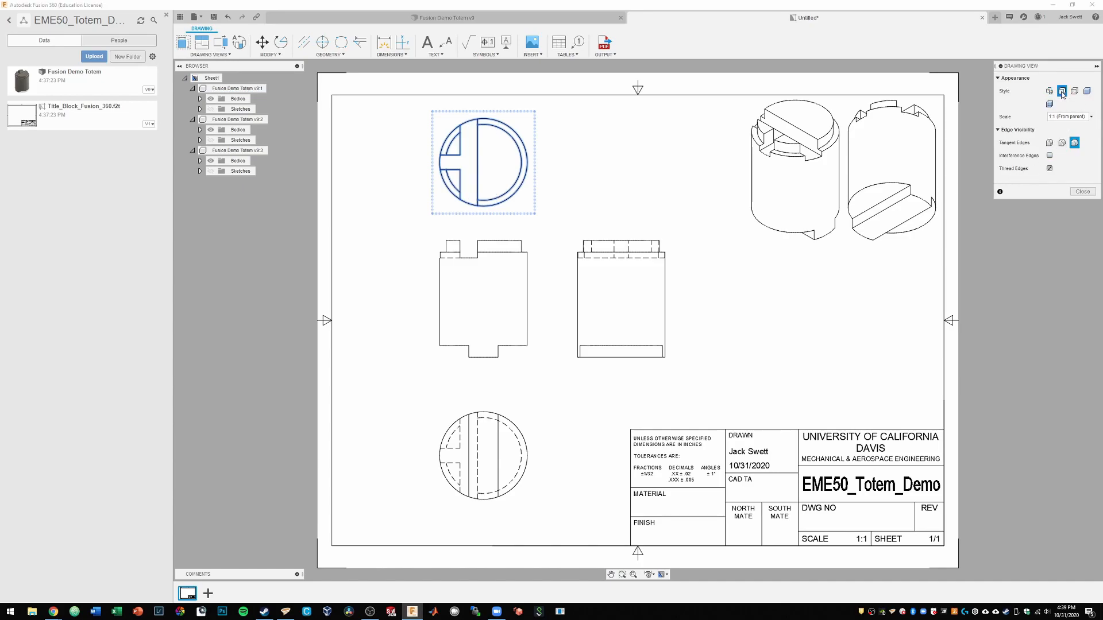
{"action": "left_click", "coordinate": [1083, 192]}
Change the style of the circular view below the front view to visible edges only.
{"action": "left_click", "coordinate": [504, 439]}
{"action": "right_click", "coordinate": [504, 439]}
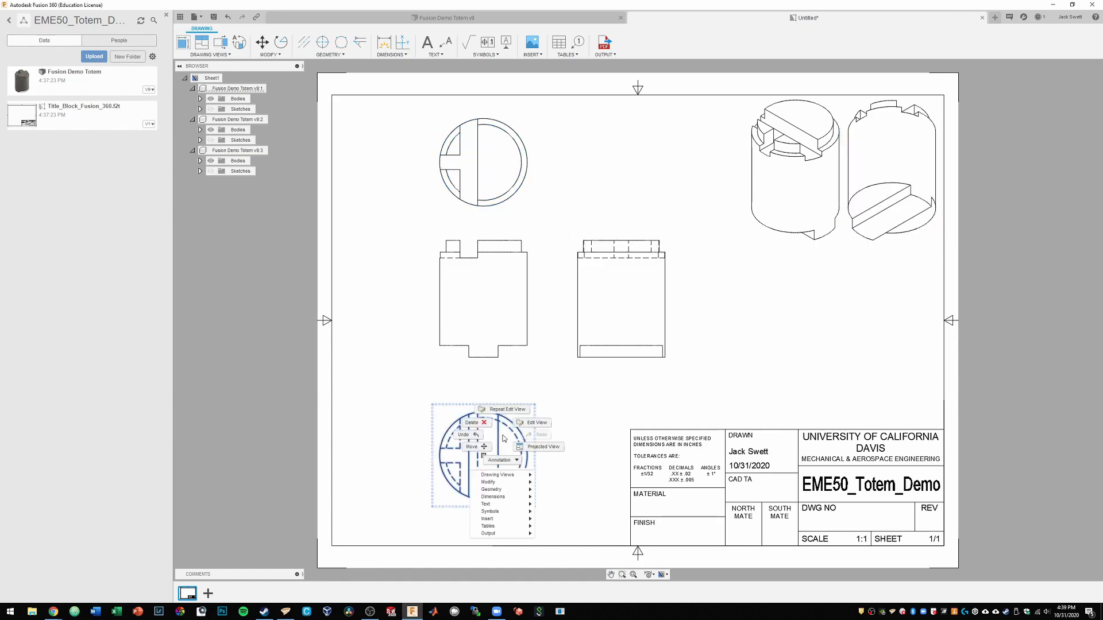
{"action": "left_click", "coordinate": [538, 423]}
{"action": "left_click", "coordinate": [1063, 92]}
{"action": "left_click", "coordinate": [1083, 192]}
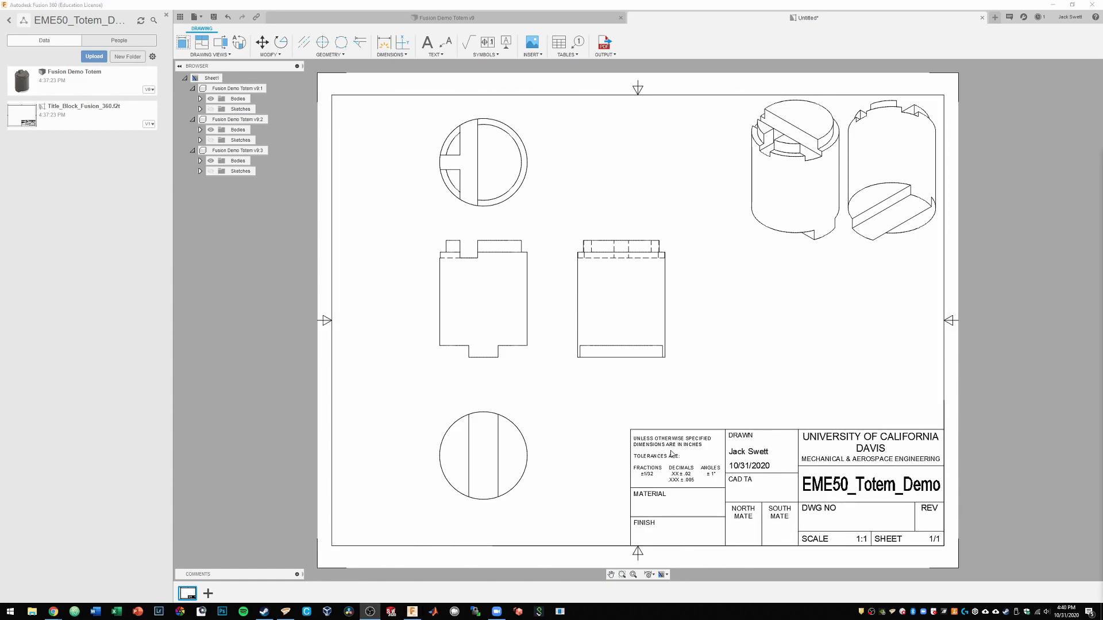
Open the title block for editing and enter 6061-T6 ALUMINUM as the material and NONE as the finish.
{"action": "double_click", "coordinate": [671, 449]}
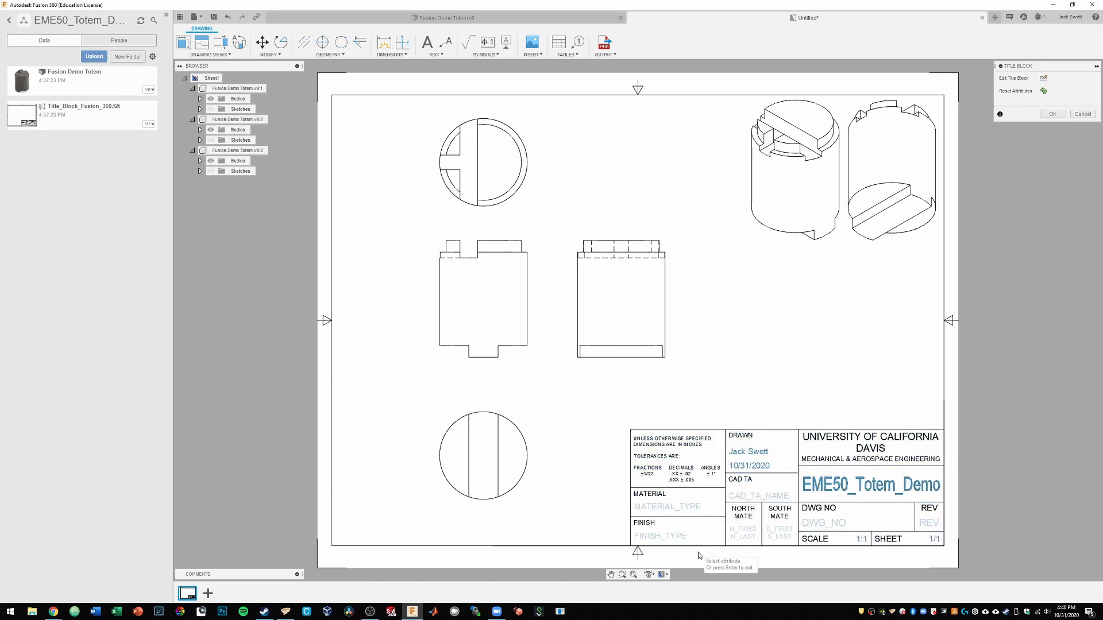
{"action": "left_click", "coordinate": [672, 511]}
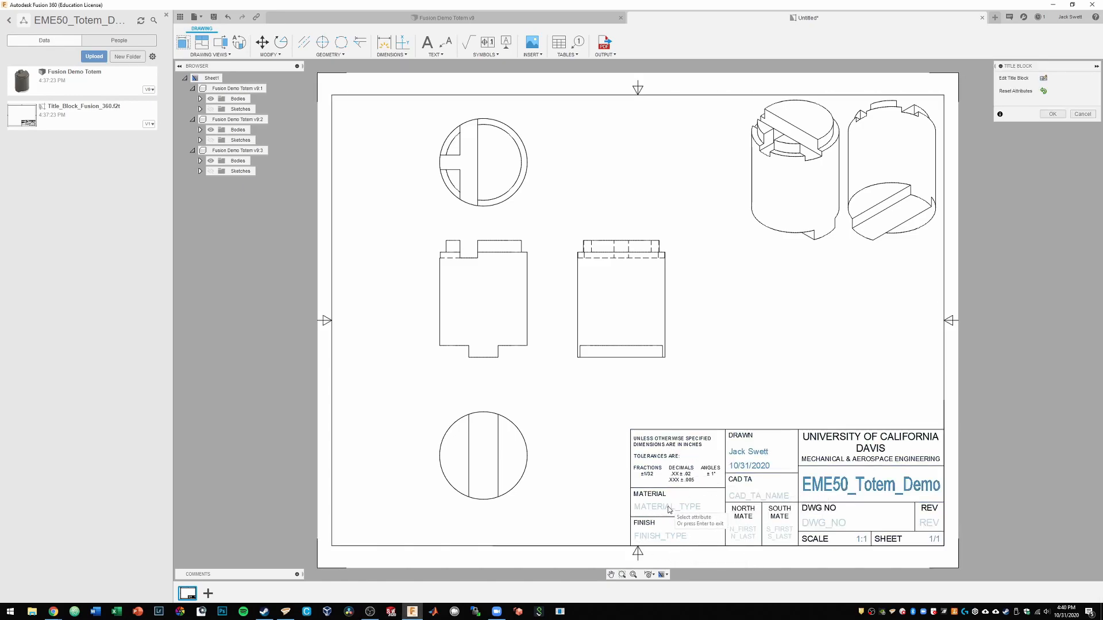
{"action": "type", "text": "6061-T6 ALUMINUM"}
{"action": "left_click", "coordinate": [583, 536]}
{"action": "left_click", "coordinate": [652, 538]}
{"action": "type", "text": "NONE"}
{"action": "key", "text": "Return"}
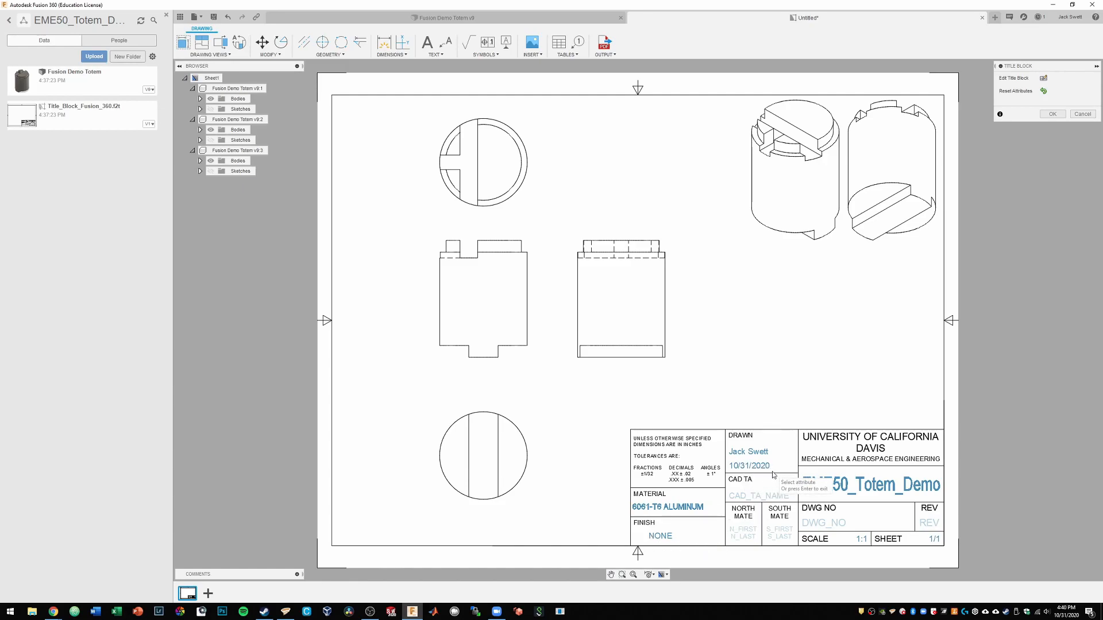
Enter Larry Page as the CAD TA and Jeff Bezos as the north mate in the title block.
{"action": "left_click", "coordinate": [751, 499]}
{"action": "type", "text": "Larry Page"}
{"action": "left_click", "coordinate": [745, 529]}
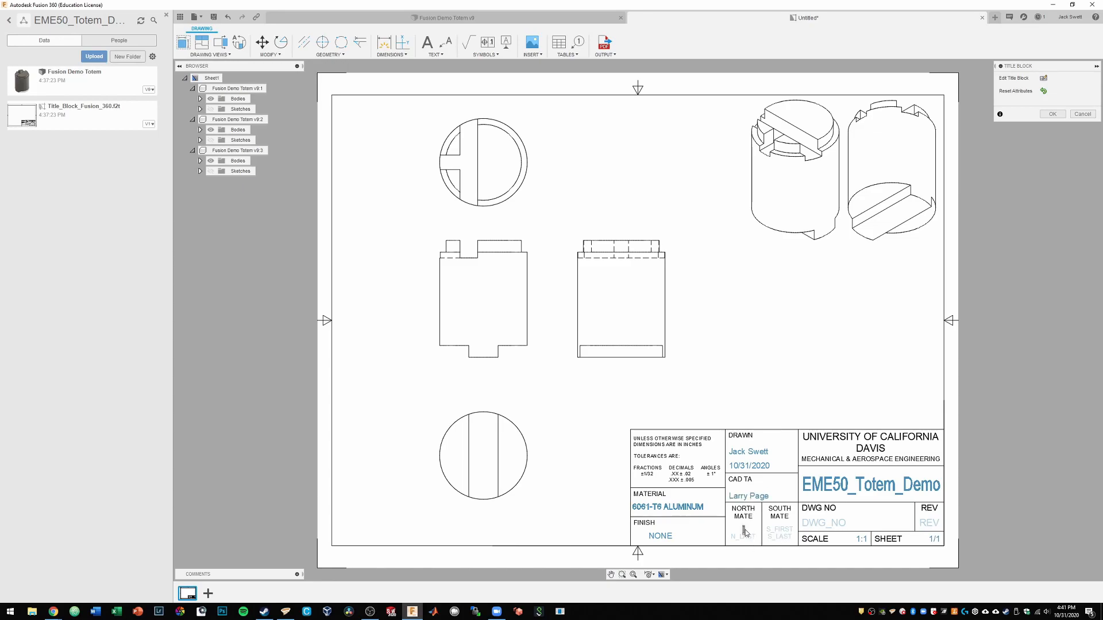
{"action": "type", "text": "Jeff"}
{"action": "key", "text": "Return"}
{"action": "left_click", "coordinate": [748, 537]}
{"action": "type", "text": "Bezos"}
{"action": "key", "text": "Return"}
Enter Bill Gates as the south mate's first and last name in the title block.
{"action": "left_click", "coordinate": [779, 529]}
{"action": "left_click", "coordinate": [781, 539]}
{"action": "type", "text": "Gates"}
{"action": "key", "text": "Return"}
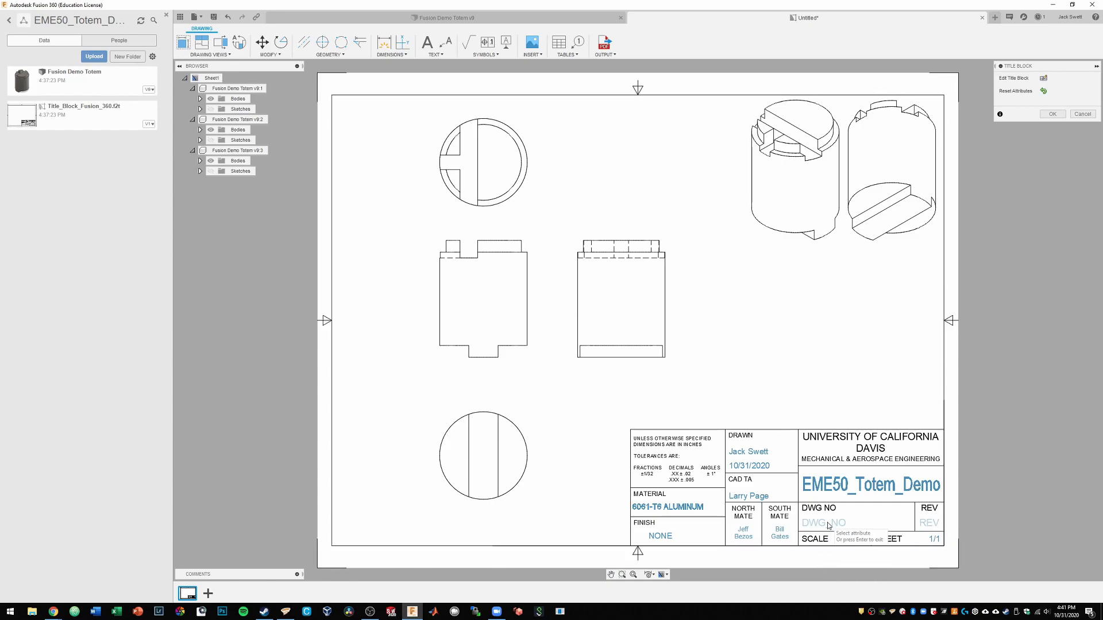
Set the title block's drawing number to EME50-F20-A05-12 and its revision to 0.
{"action": "left_click", "coordinate": [829, 526]}
{"action": "type", "text": "EME"}
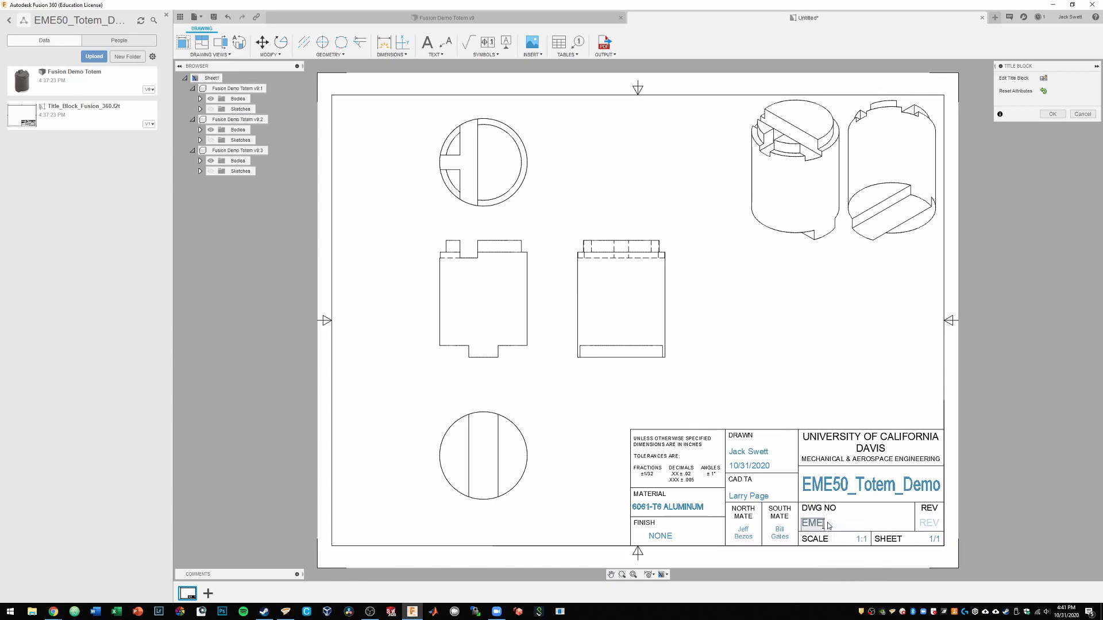
{"action": "type", "text": "50-F20-A05-"}
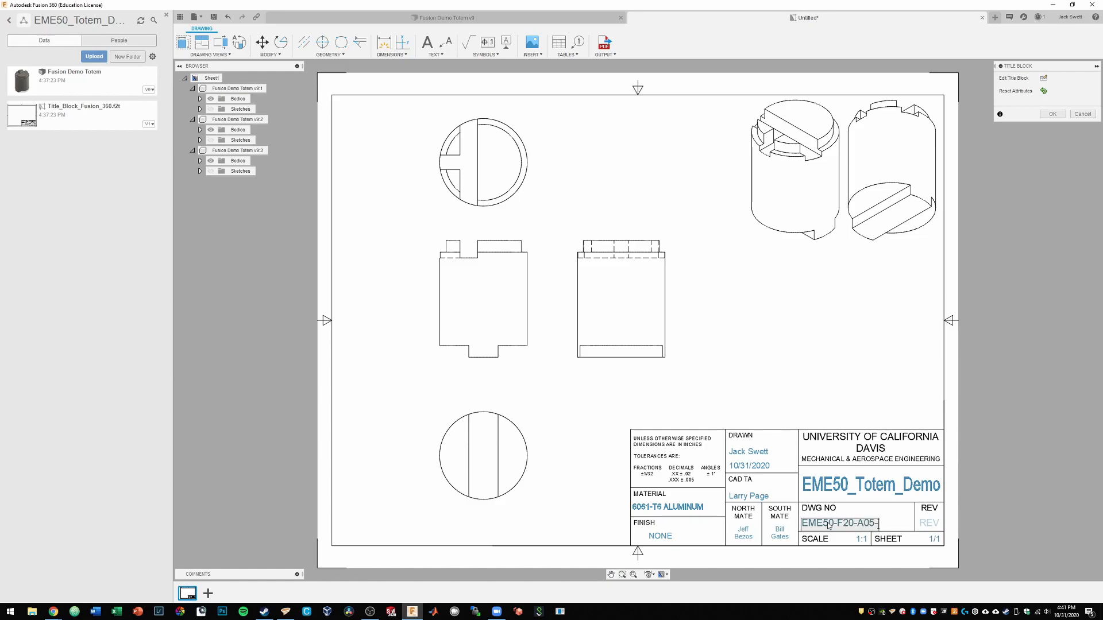
{"action": "type", "text": "12"}
{"action": "left_click", "coordinate": [929, 523]}
{"action": "type", "text": "0"}
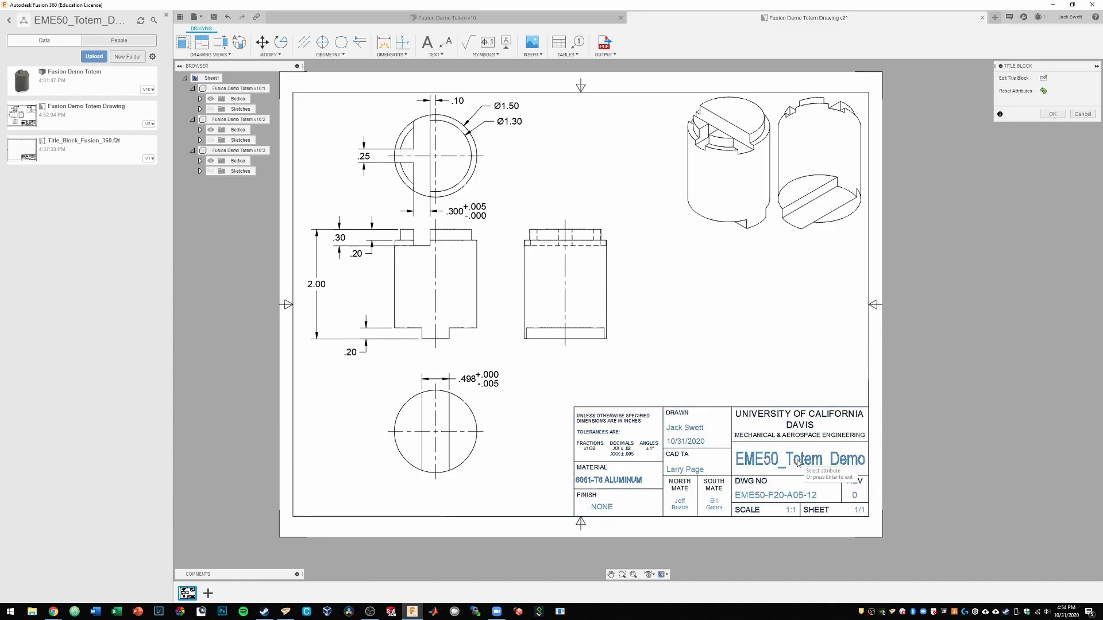
Replace the underscores in the title block's title with spaces to read EME50 Totem Demo, and finish editing the title block.
{"action": "double_click", "coordinate": [799, 462]}
{"action": "double_click", "coordinate": [803, 462]}
{"action": "left_click", "coordinate": [789, 463]}
{"action": "key", "text": "BackSpace"}
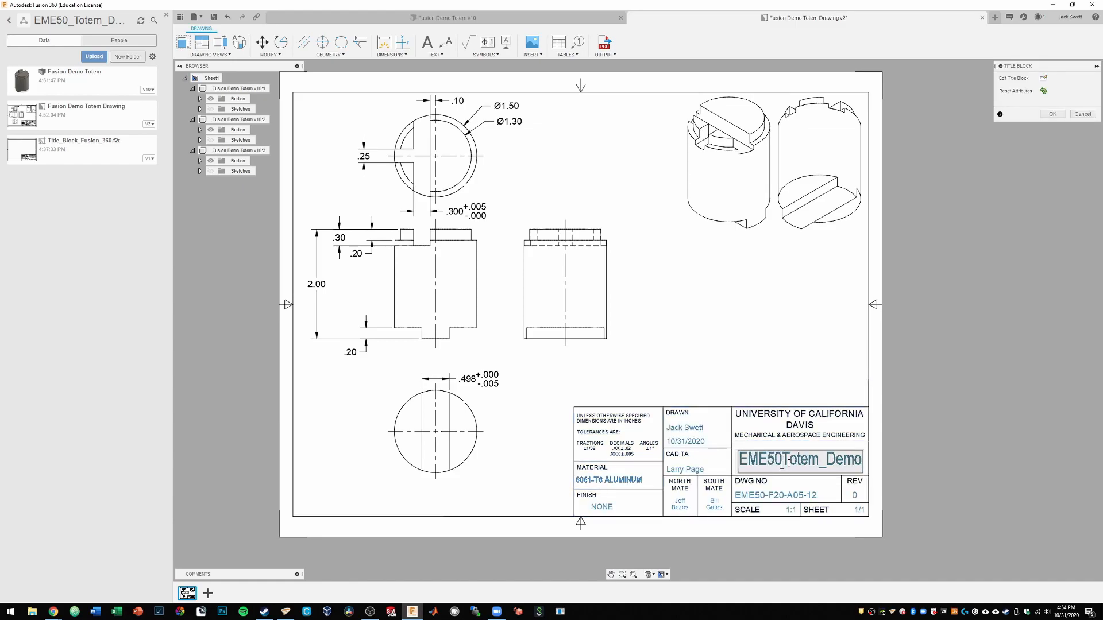
{"action": "left_click", "coordinate": [827, 464]}
{"action": "key", "text": "BackSpace"}
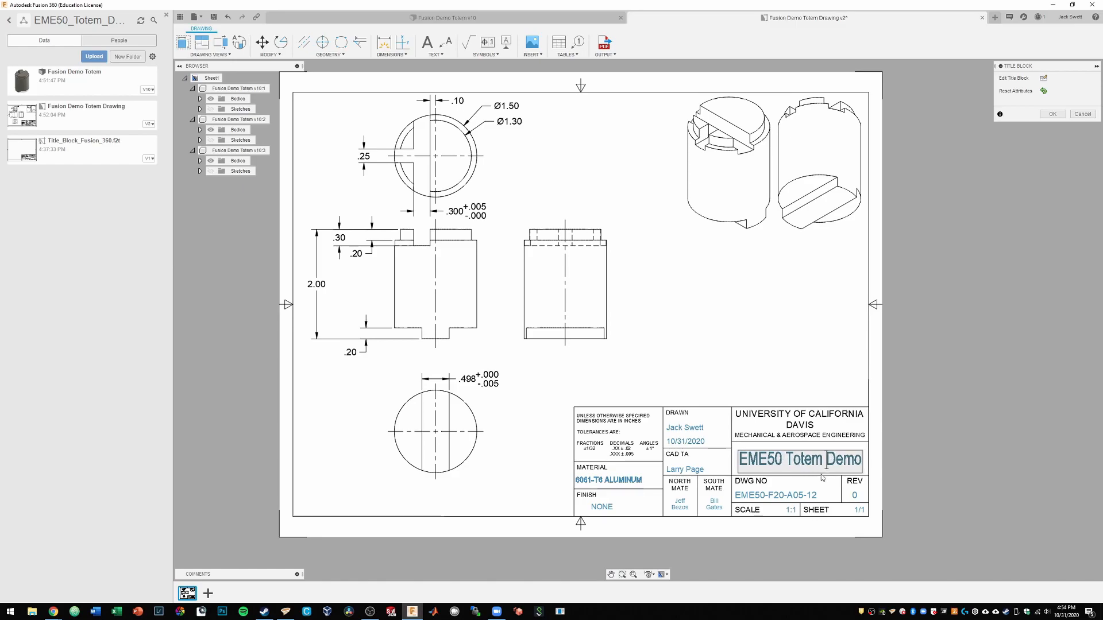
{"action": "left_click", "coordinate": [909, 462]}
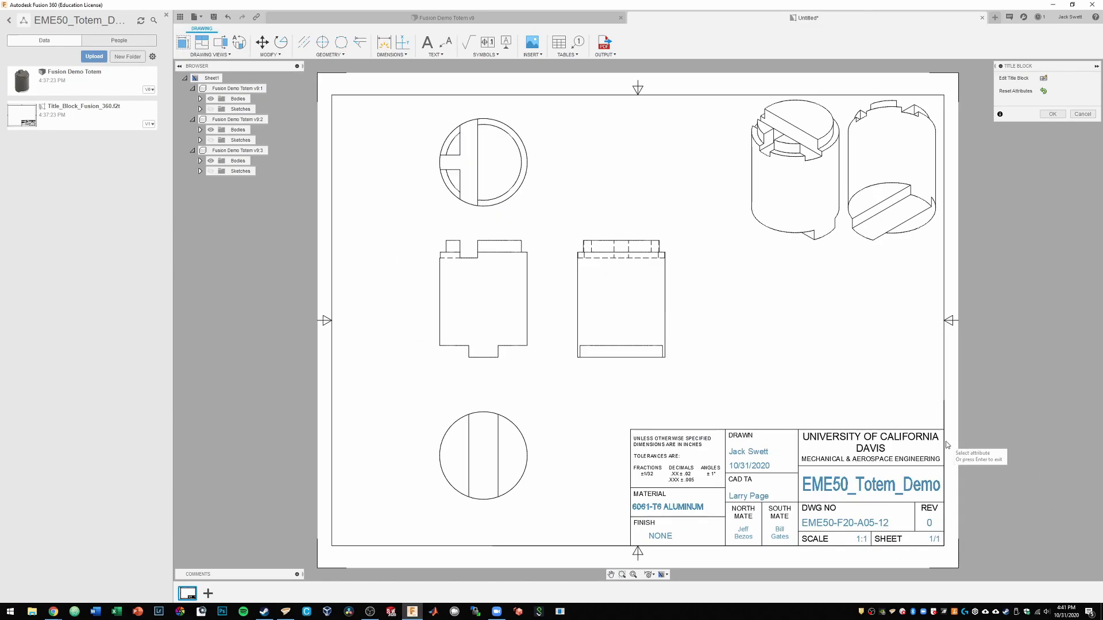
{"action": "left_click", "coordinate": [1053, 114]}
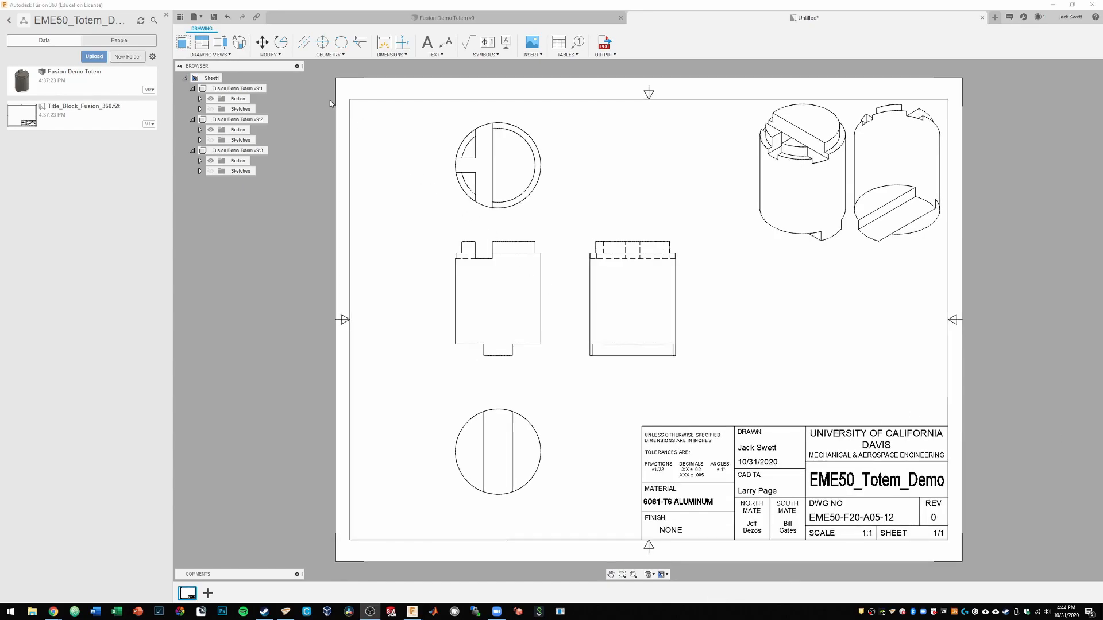
Try a center mark at the middle of the circular view above the front view, and remove it.
{"action": "left_click", "coordinate": [329, 48]}
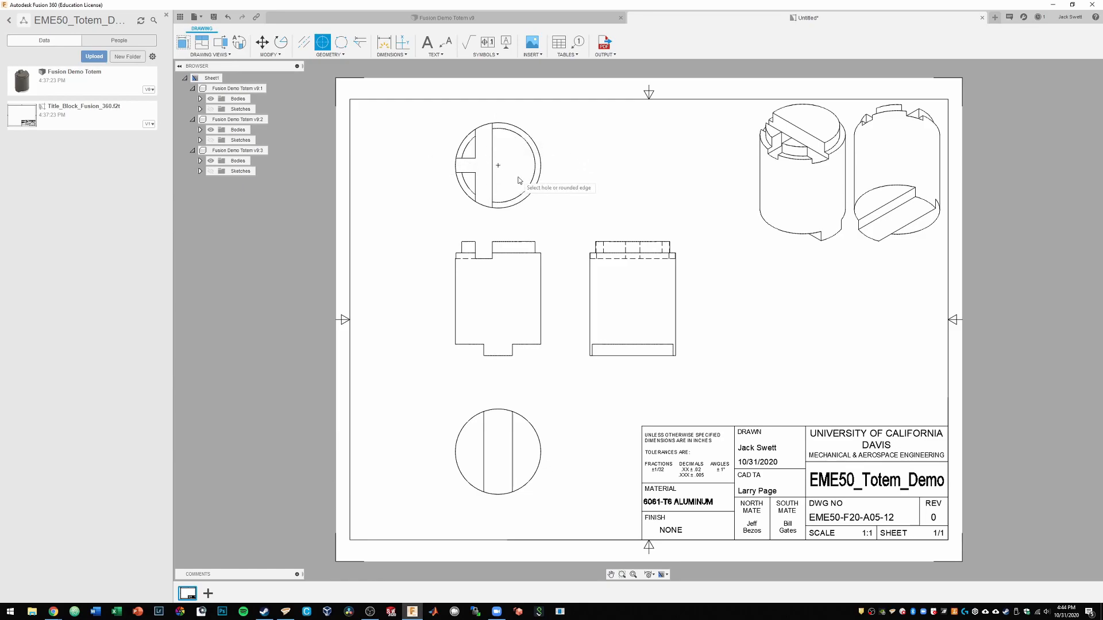
{"action": "key", "text": "Escape"}
{"action": "left_click", "coordinate": [500, 165]}
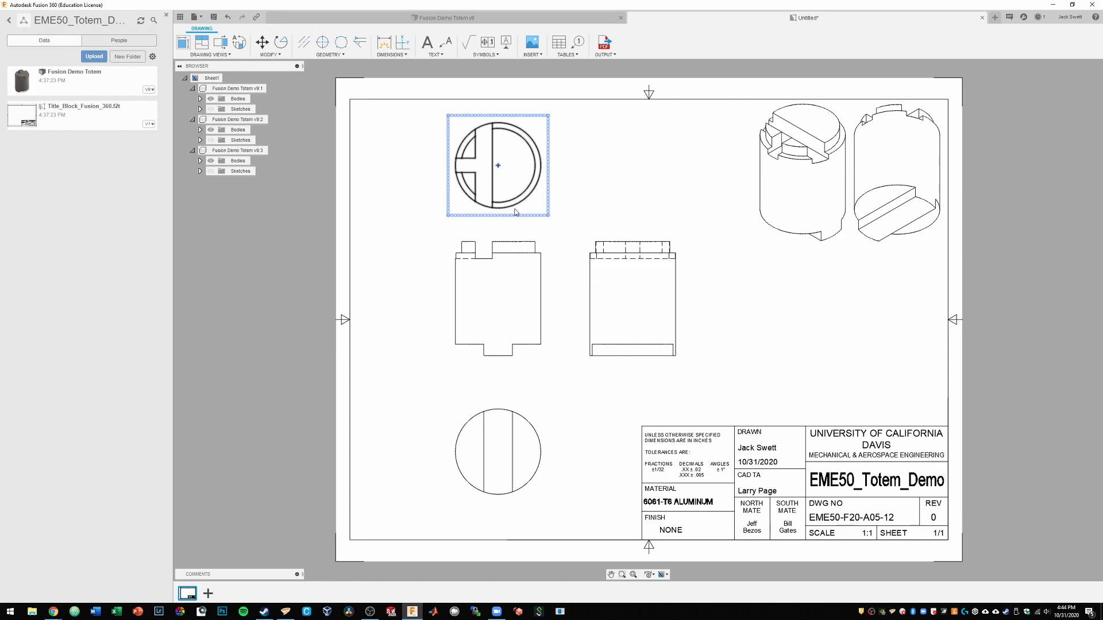
Add a center mark pattern with auto-complete to the outer circle of the view above the front view.
{"action": "left_click", "coordinate": [340, 46]}
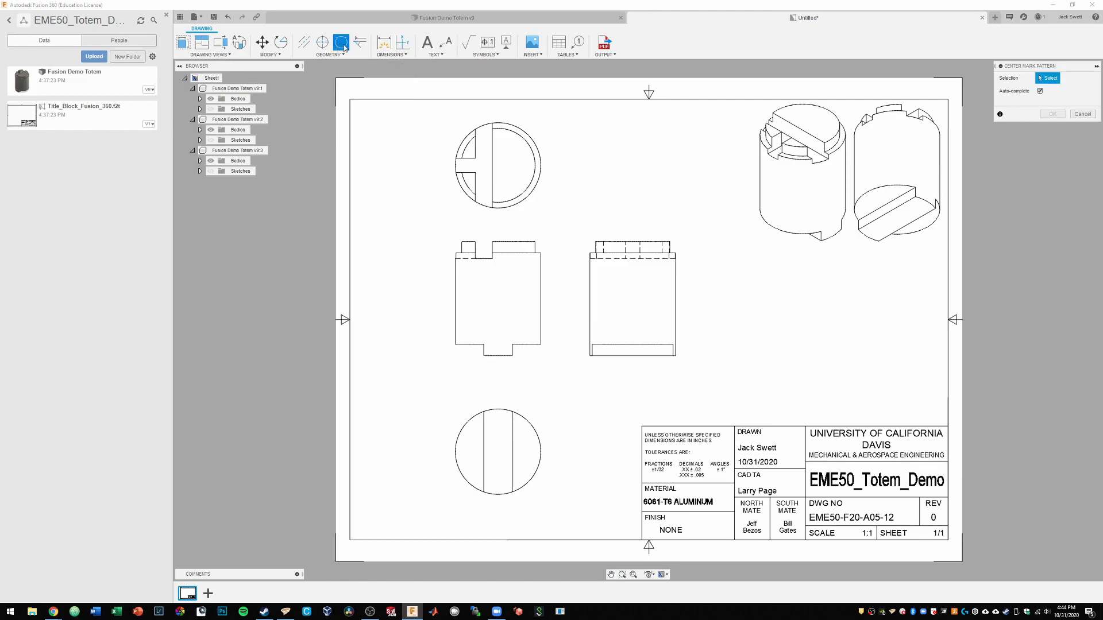
{"action": "left_click", "coordinate": [528, 135]}
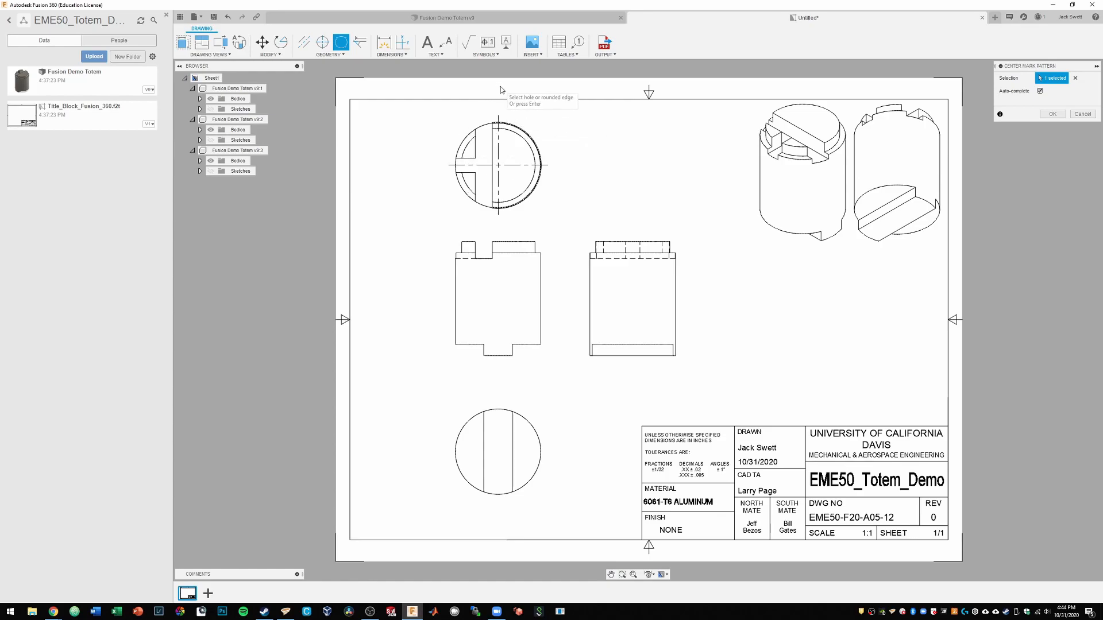
{"action": "key", "text": "Return"}
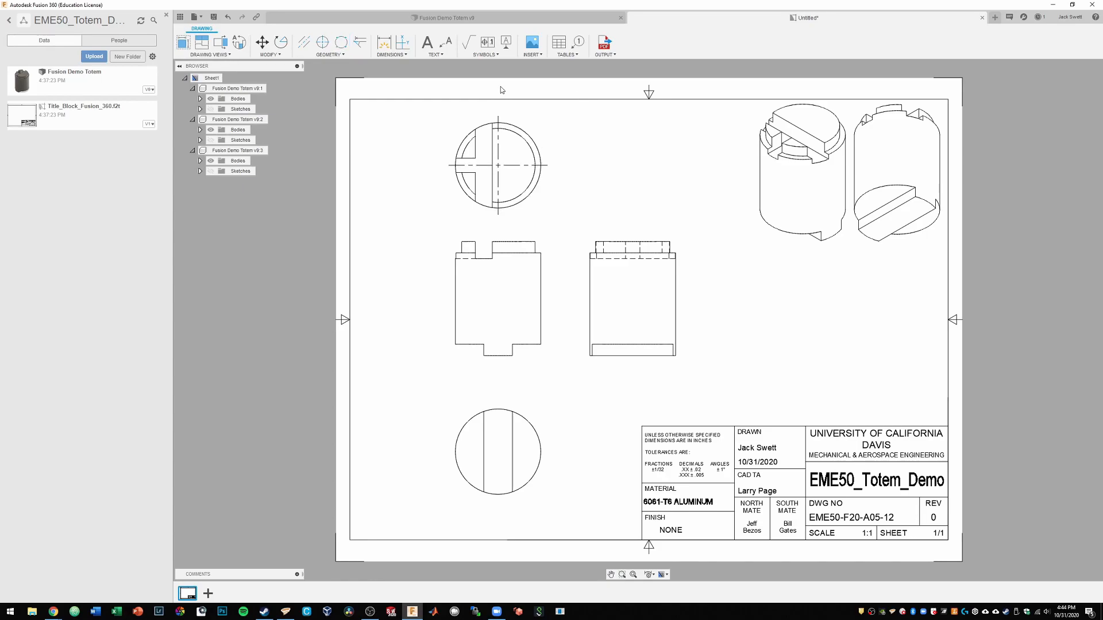
Add a center mark pattern with auto-complete to the outer circle of the view below the front view.
{"action": "left_click", "coordinate": [459, 193]}
{"action": "left_click", "coordinate": [342, 42]}
{"action": "left_click", "coordinate": [529, 422]}
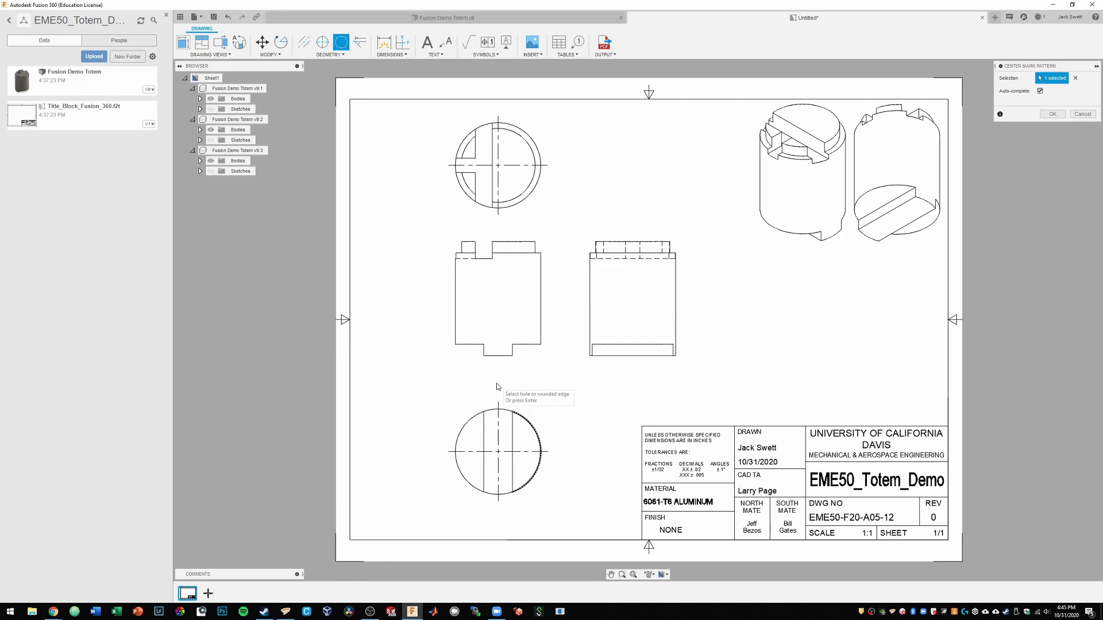
{"action": "key", "text": "Return"}
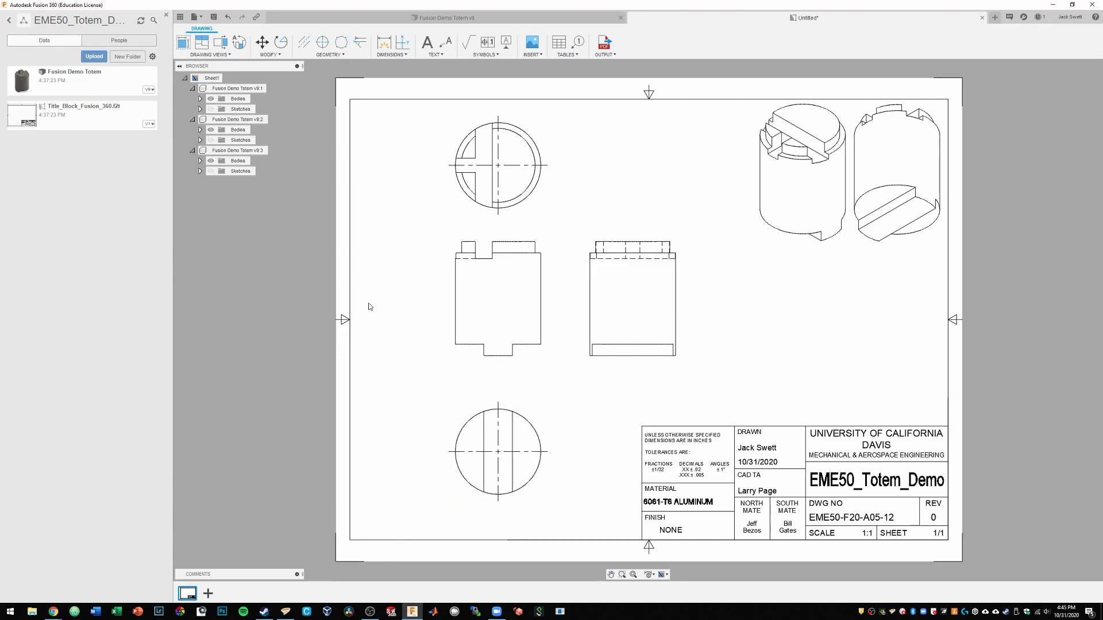
Add vertical centerlines midway between the outer side edges of the front view and the side view.
{"action": "left_click", "coordinate": [304, 43]}
{"action": "left_click", "coordinate": [455, 270]}
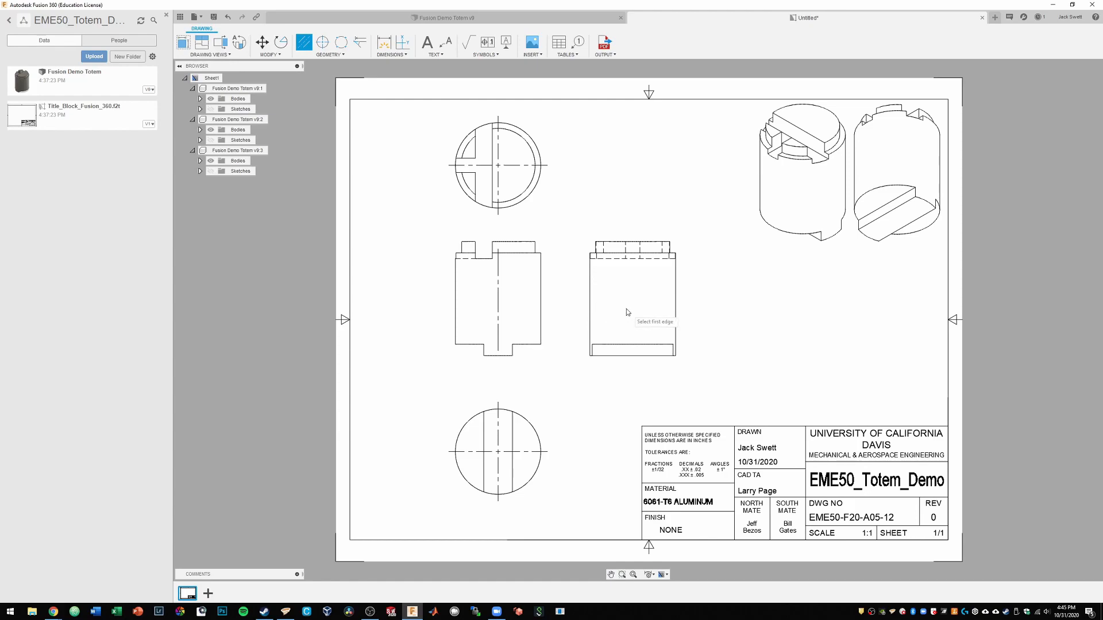
{"action": "left_click", "coordinate": [590, 298]}
{"action": "left_click", "coordinate": [675, 306]}
{"action": "key", "text": "Escape"}
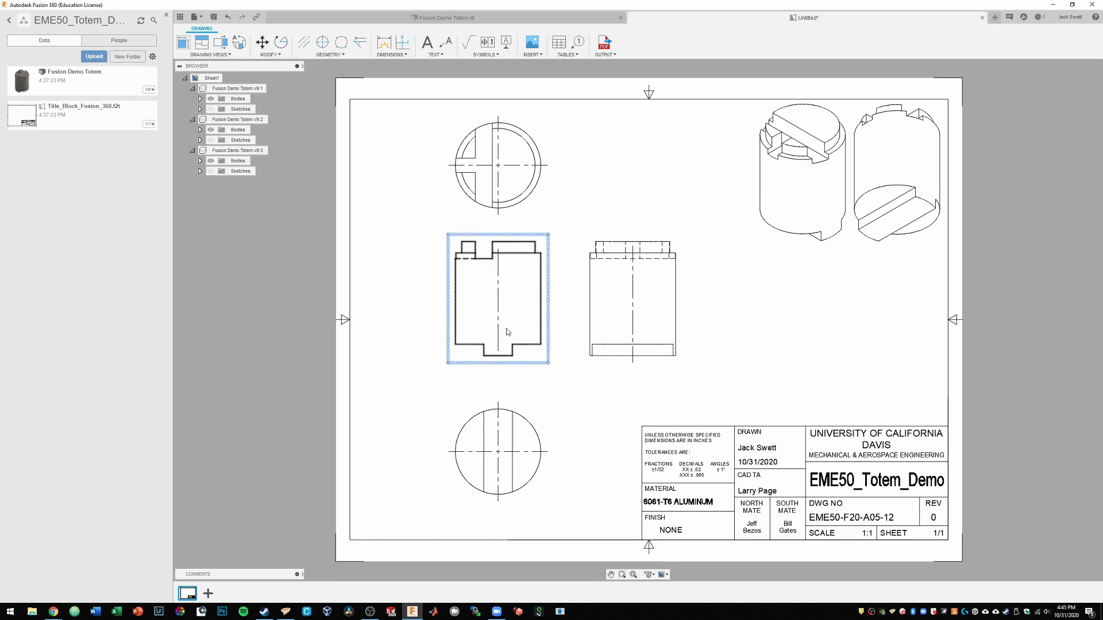
Extend both ends of the front view's centerline past the lower and upper edges of the part.
{"action": "left_click_drag", "start_coordinate": [499, 352], "coordinate": [498, 361]}
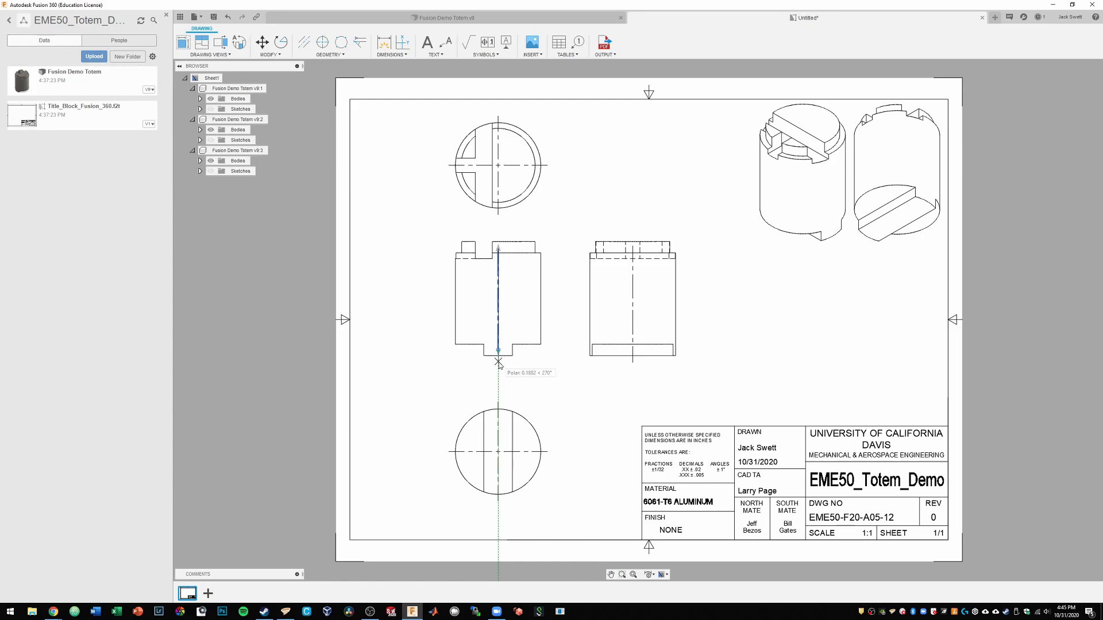
{"action": "mouse_move", "coordinate": [498, 363]}
{"action": "left_mouse_down"}
{"action": "mouse_move", "coordinate": [498, 376]}
{"action": "mouse_move", "coordinate": [498, 366]}
{"action": "left_mouse_up"}
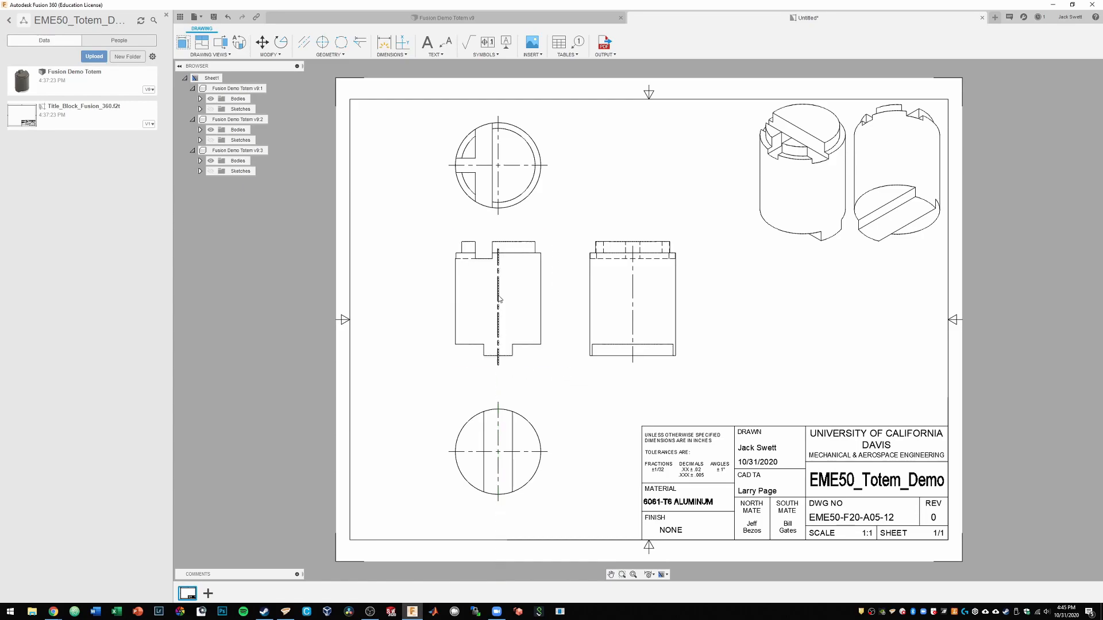
{"action": "left_click", "coordinate": [498, 247]}
{"action": "key", "text": "Escape"}
{"action": "left_click_drag", "start_coordinate": [498, 249], "coordinate": [498, 236]}
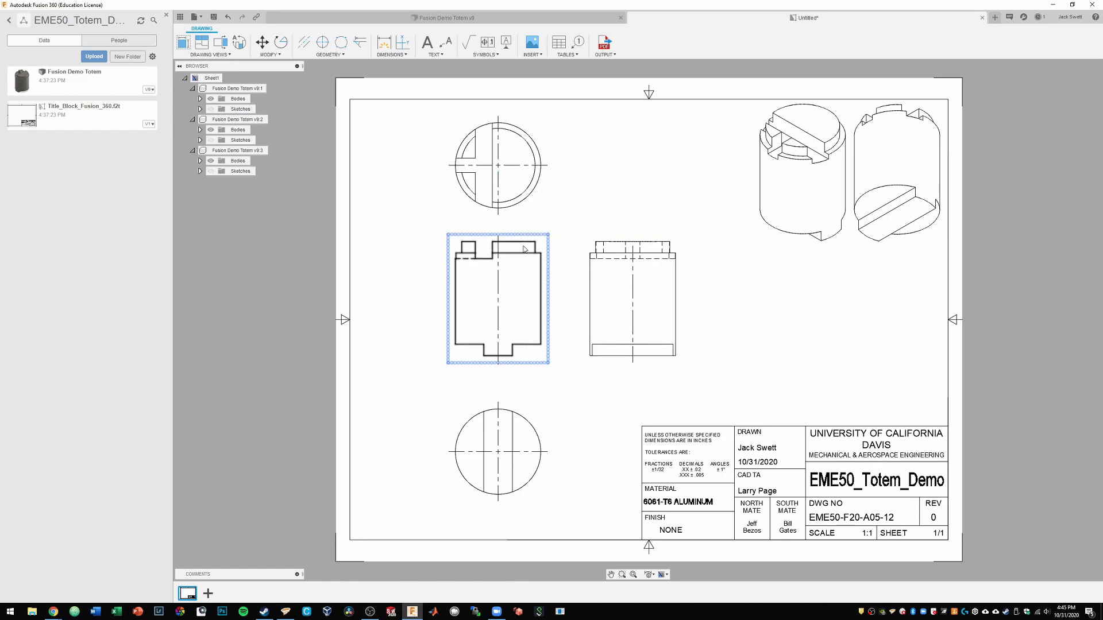
Extend the side view's centerline above the part and lengthen the front view's centerline slightly at its upper end.
{"action": "left_click", "coordinate": [632, 288]}
{"action": "left_click_drag", "start_coordinate": [633, 244], "coordinate": [633, 232]}
{"action": "left_click", "coordinate": [498, 253]}
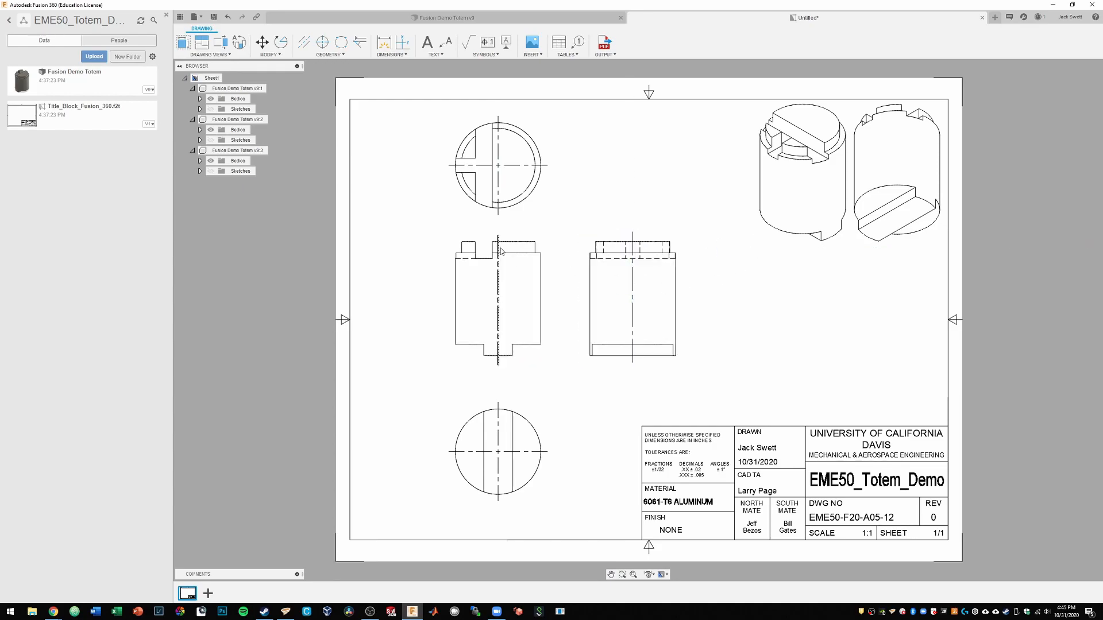
{"action": "left_click_drag", "start_coordinate": [498, 235], "coordinate": [498, 232]}
{"action": "left_click", "coordinate": [563, 230]}
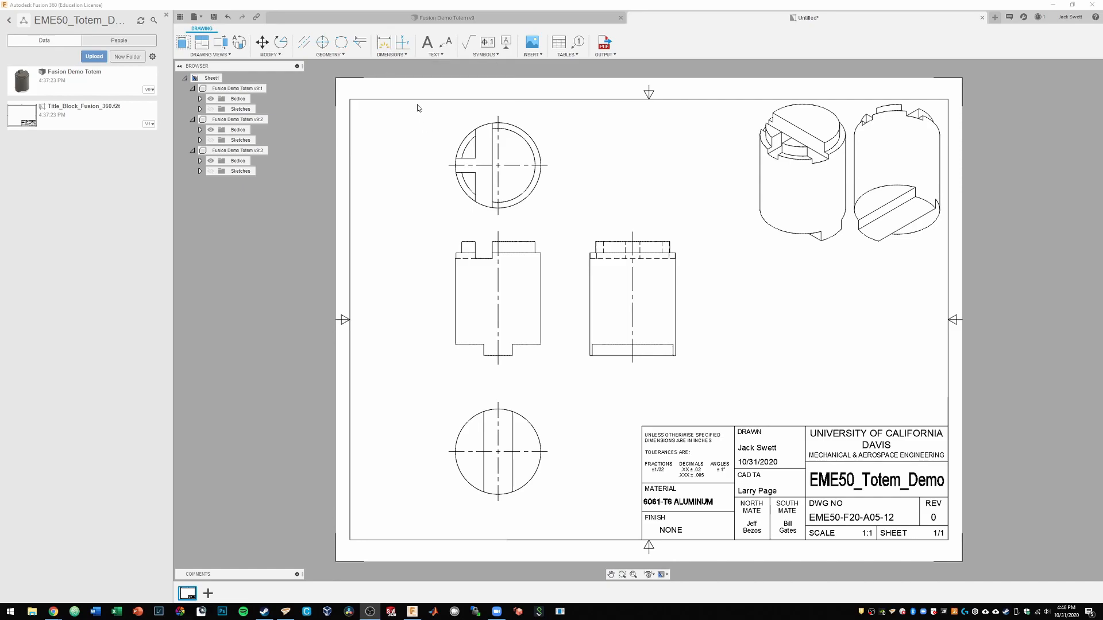
Try a radius dimension on the outer circle of the view above the front view, and delete it.
{"action": "left_click", "coordinate": [384, 42]}
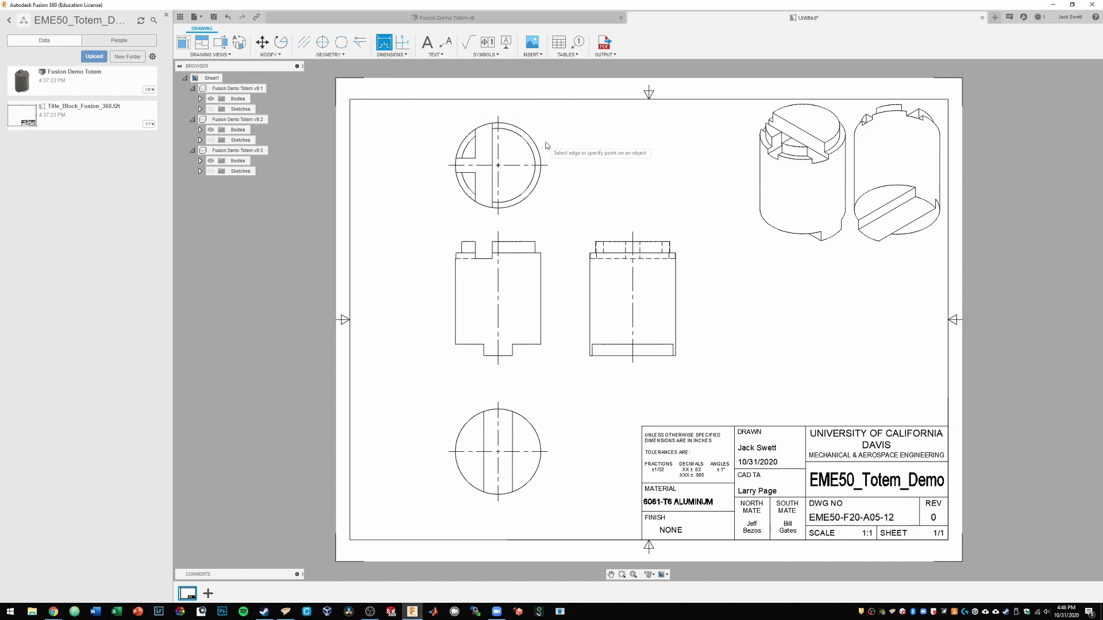
{"action": "left_click", "coordinate": [526, 136]}
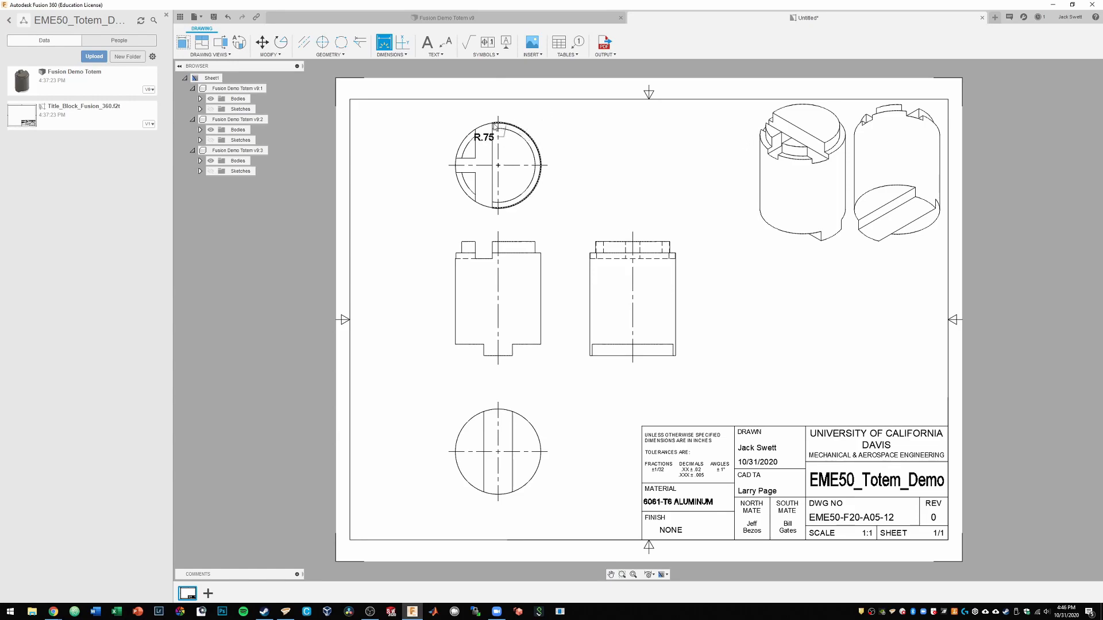
{"action": "key", "text": "Escape"}
{"action": "left_click", "coordinate": [533, 143]}
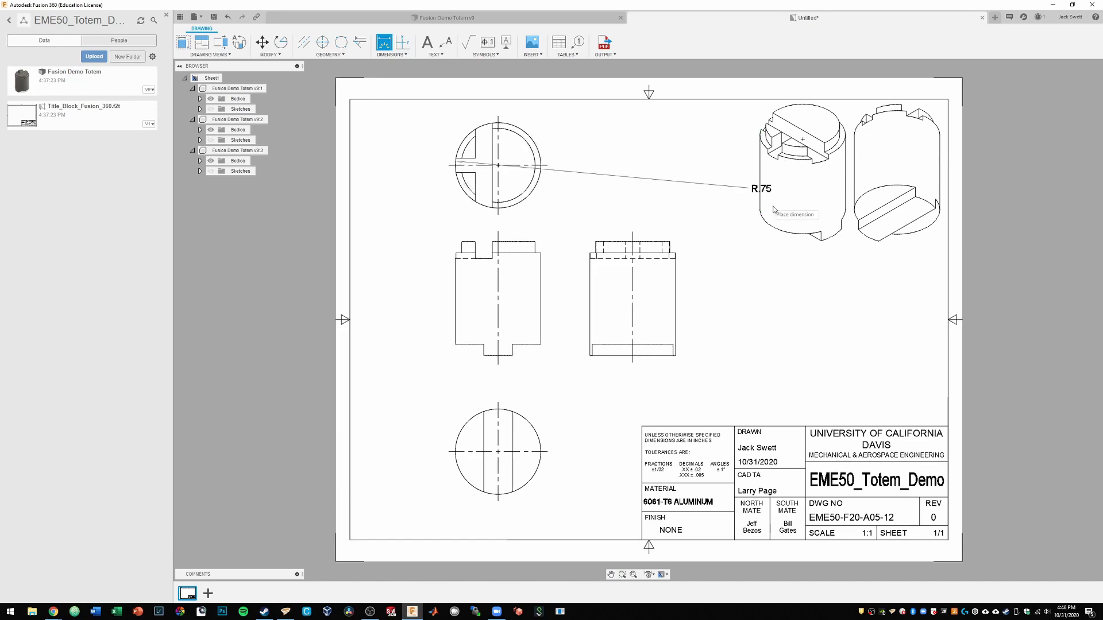
{"action": "left_click", "coordinate": [549, 133]}
{"action": "key", "text": "Escape"}
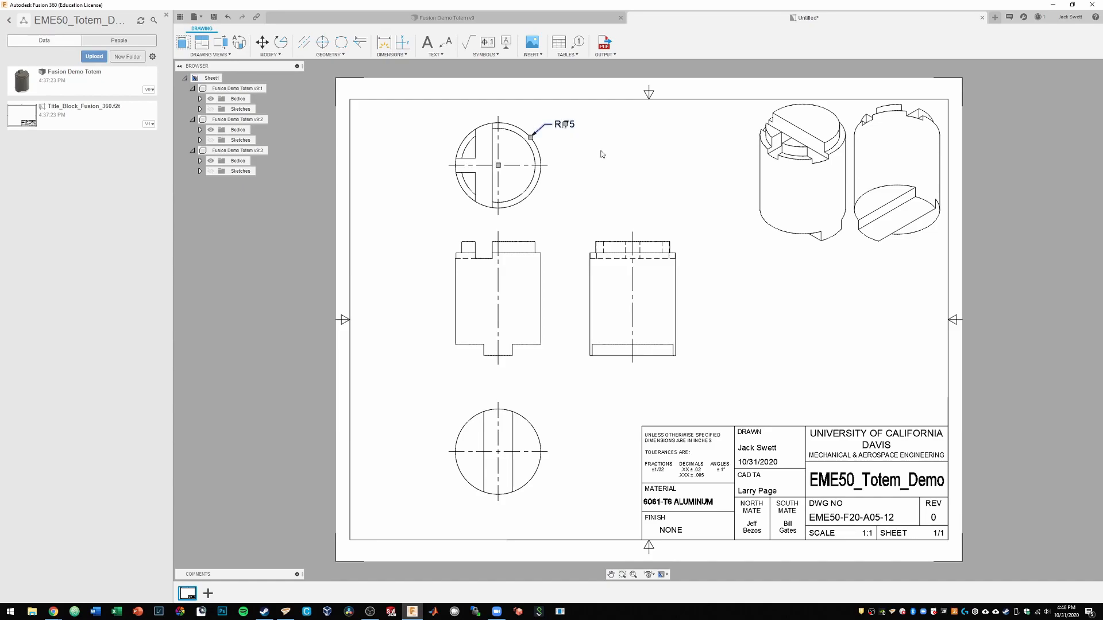
{"action": "key", "text": "Delete"}
Add diameter dimensions to the outer and inner circles of the view above the front view, placed outside the circle.
{"action": "left_click", "coordinate": [402, 42]}
{"action": "left_click", "coordinate": [400, 55]}
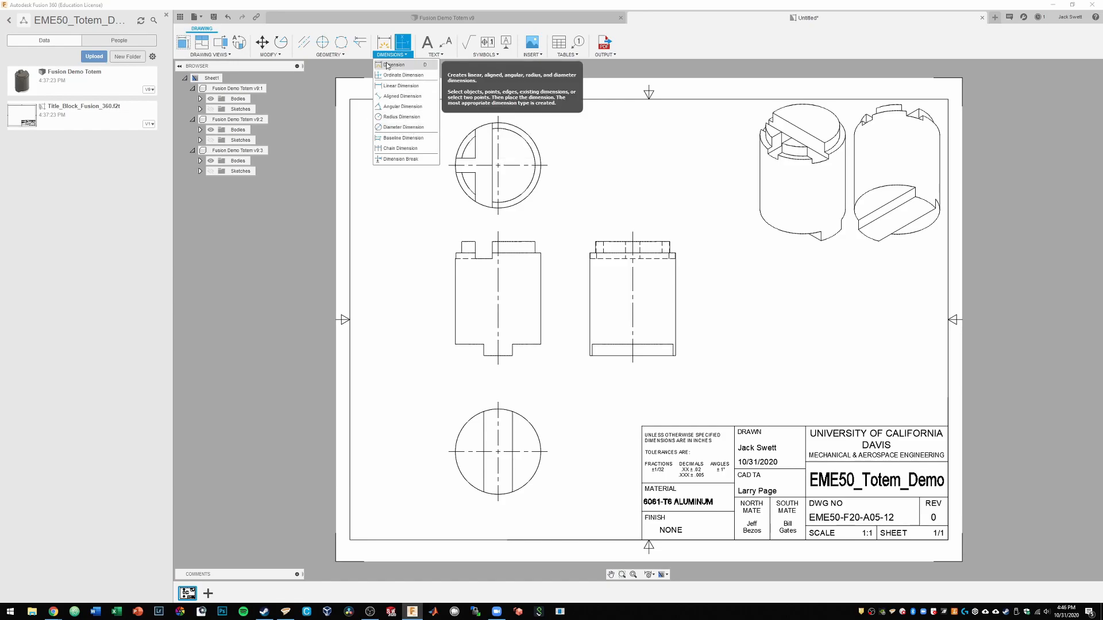
{"action": "left_click", "coordinate": [402, 128]}
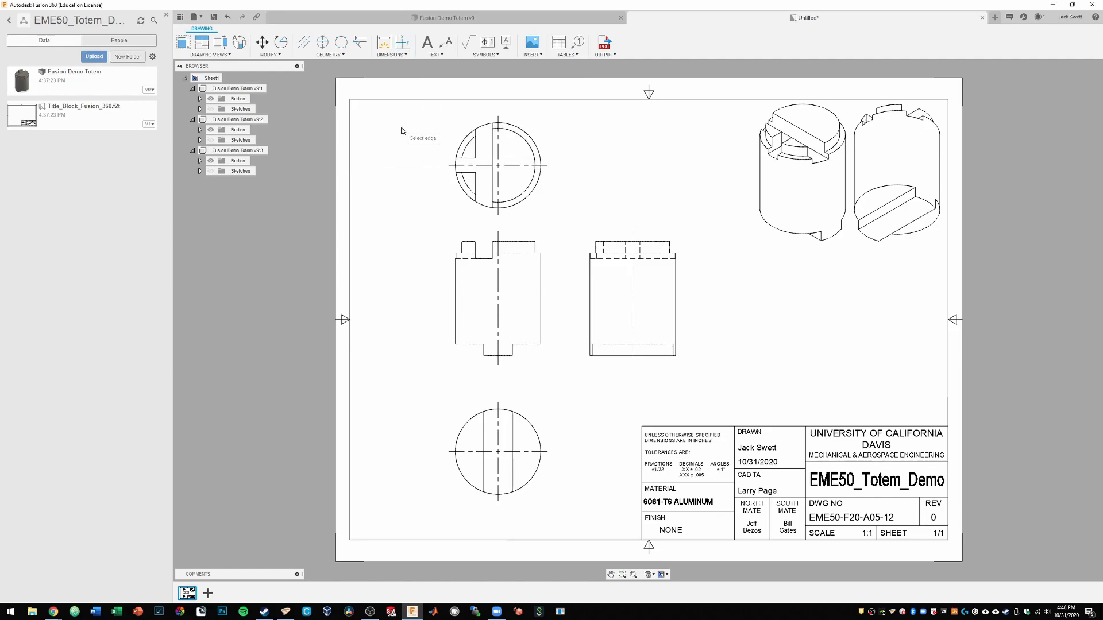
{"action": "left_click", "coordinate": [534, 141]}
{"action": "left_click", "coordinate": [547, 116]}
{"action": "left_click", "coordinate": [530, 148]}
{"action": "left_click", "coordinate": [552, 131]}
Try a linear dimension precision of 0.123, and set it back to 0.12.
{"action": "left_click", "coordinate": [653, 577]}
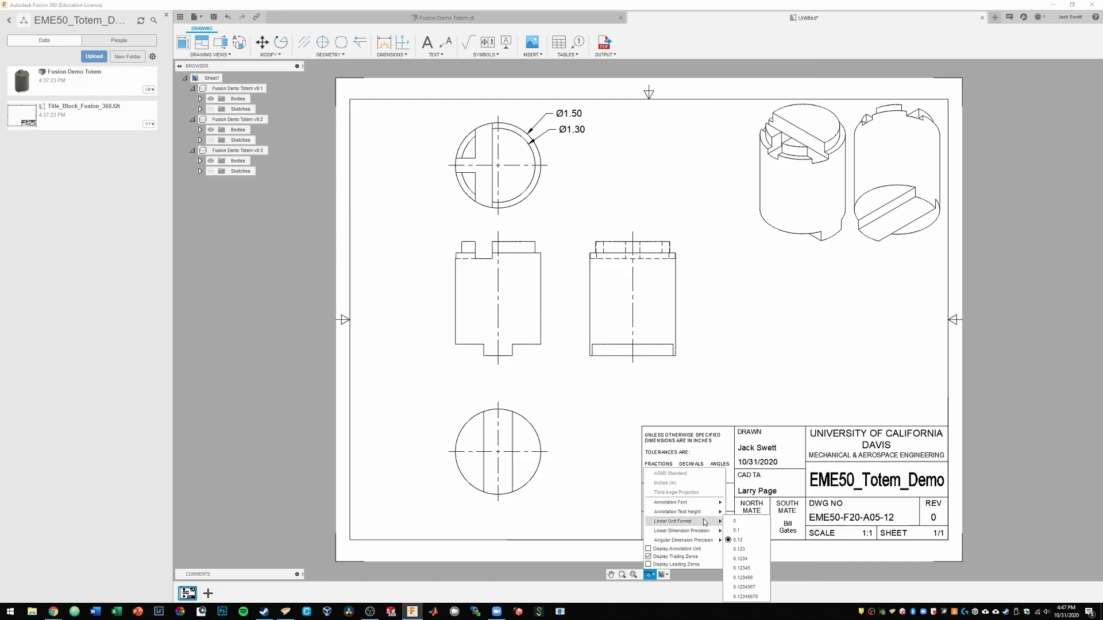
{"action": "mouse_move", "coordinate": [687, 524]}
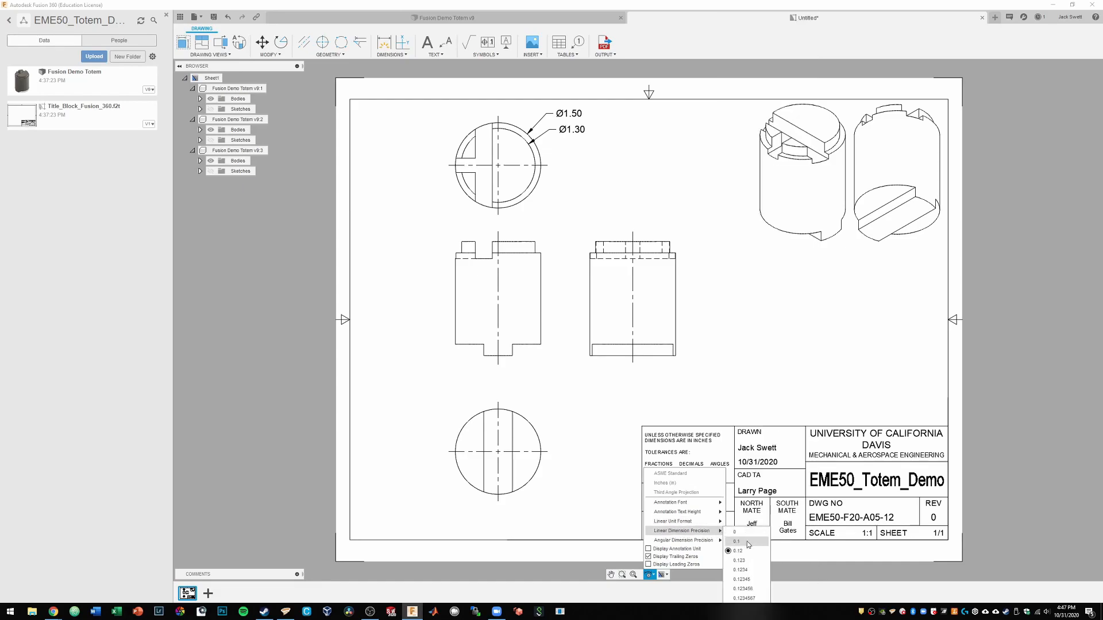
{"action": "left_click", "coordinate": [744, 561]}
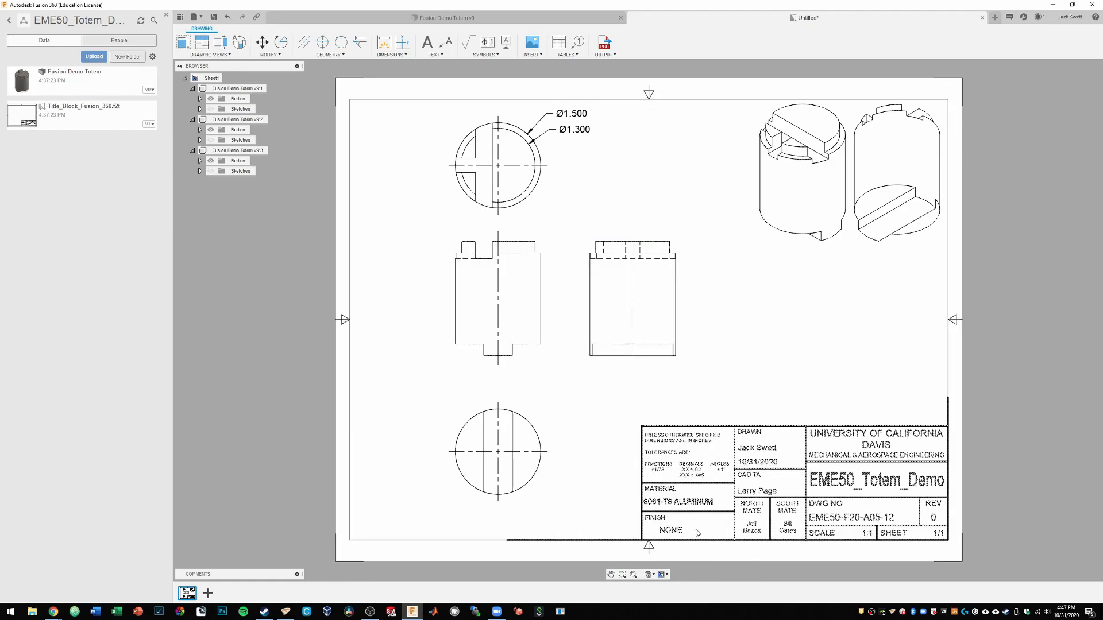
{"action": "left_click", "coordinate": [649, 575]}
{"action": "mouse_move", "coordinate": [684, 531]}
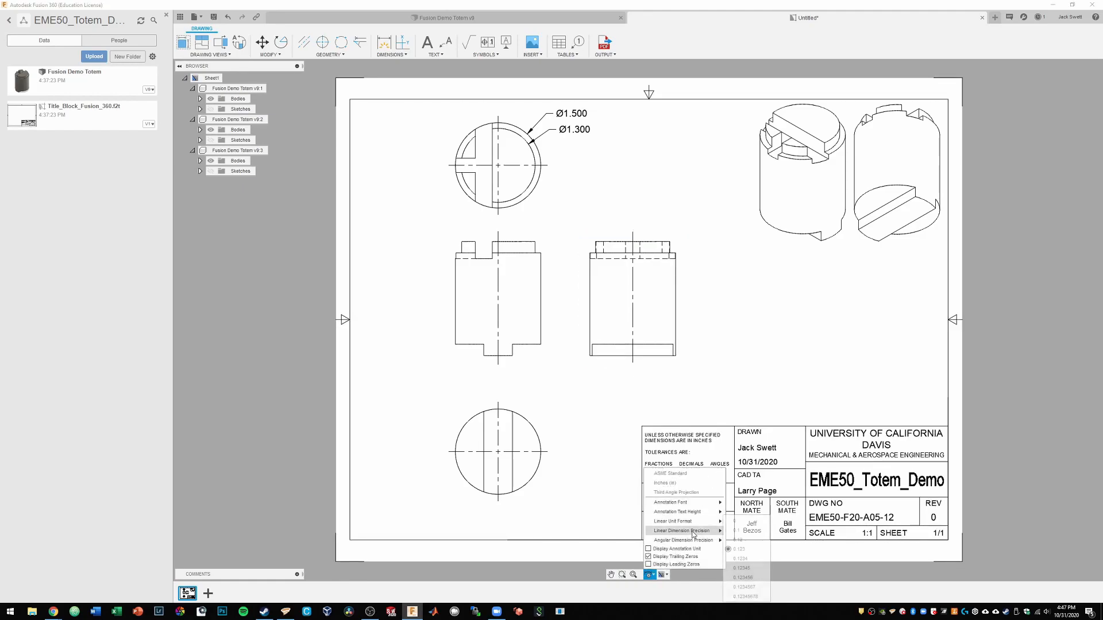
{"action": "left_click", "coordinate": [759, 542]}
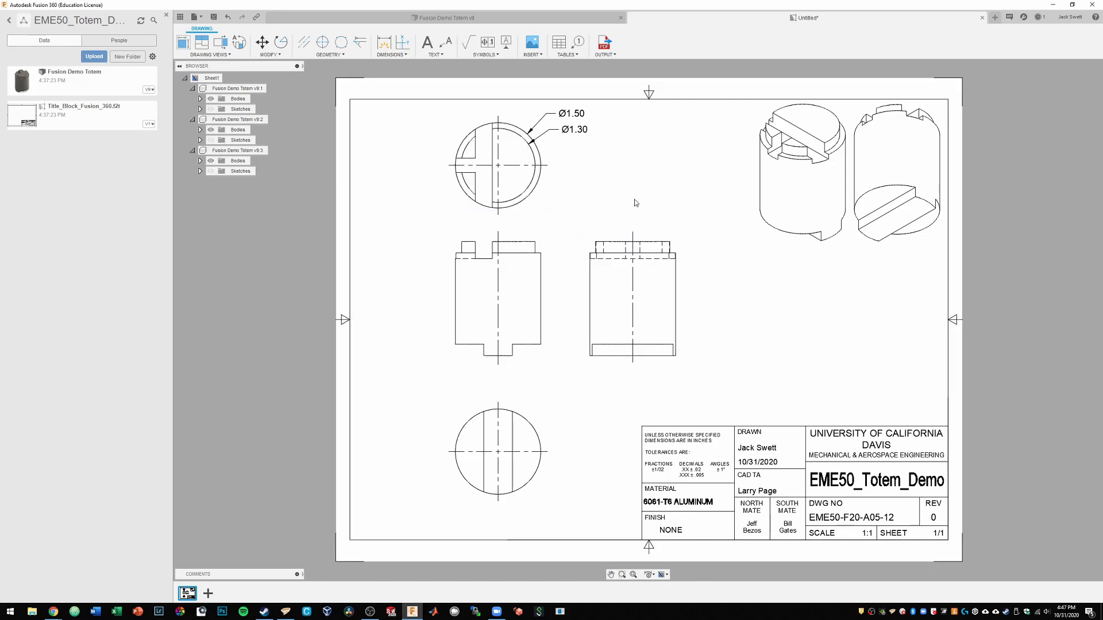
Dimension the raised boss's height and the slot's depth at the upper end of the front view, placed beside the view.
{"action": "left_click", "coordinate": [384, 42]}
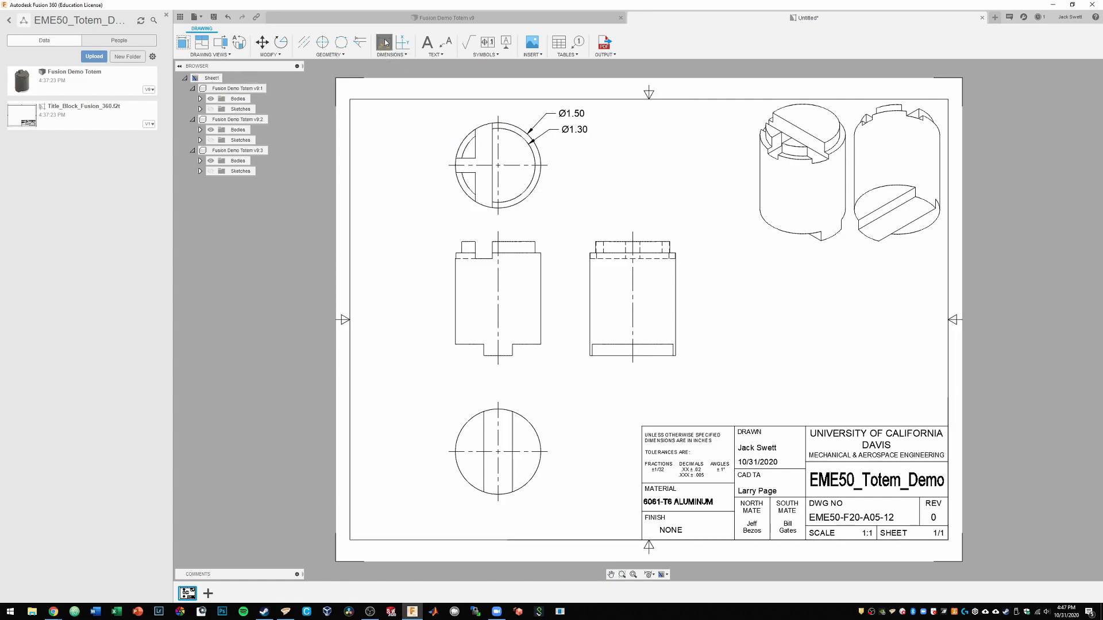
{"action": "left_click", "coordinate": [472, 254]}
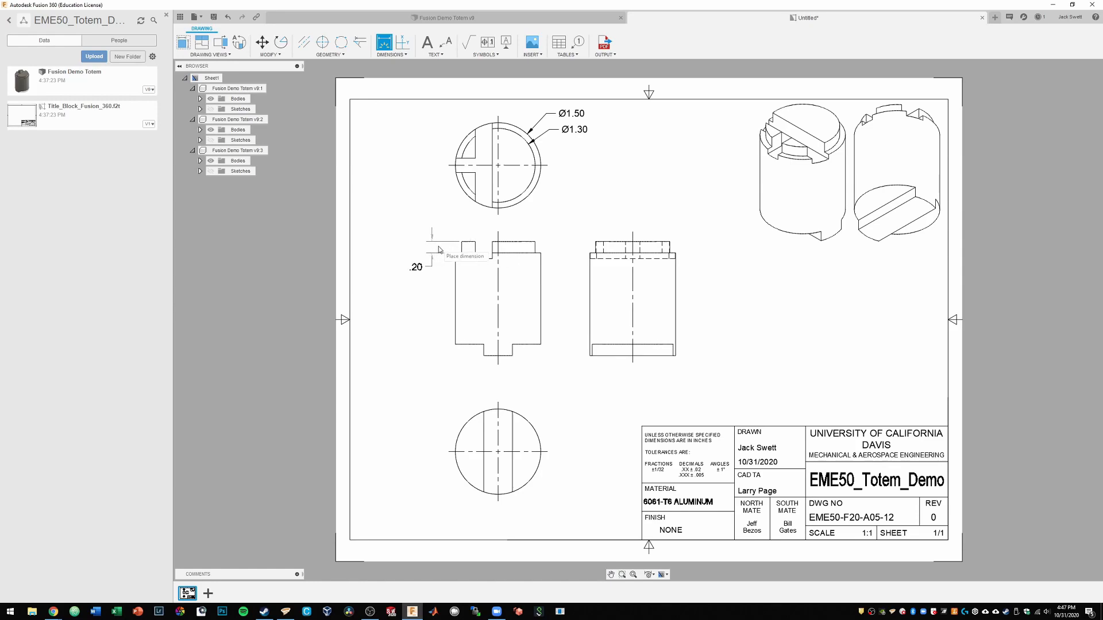
{"action": "left_click", "coordinate": [426, 261]}
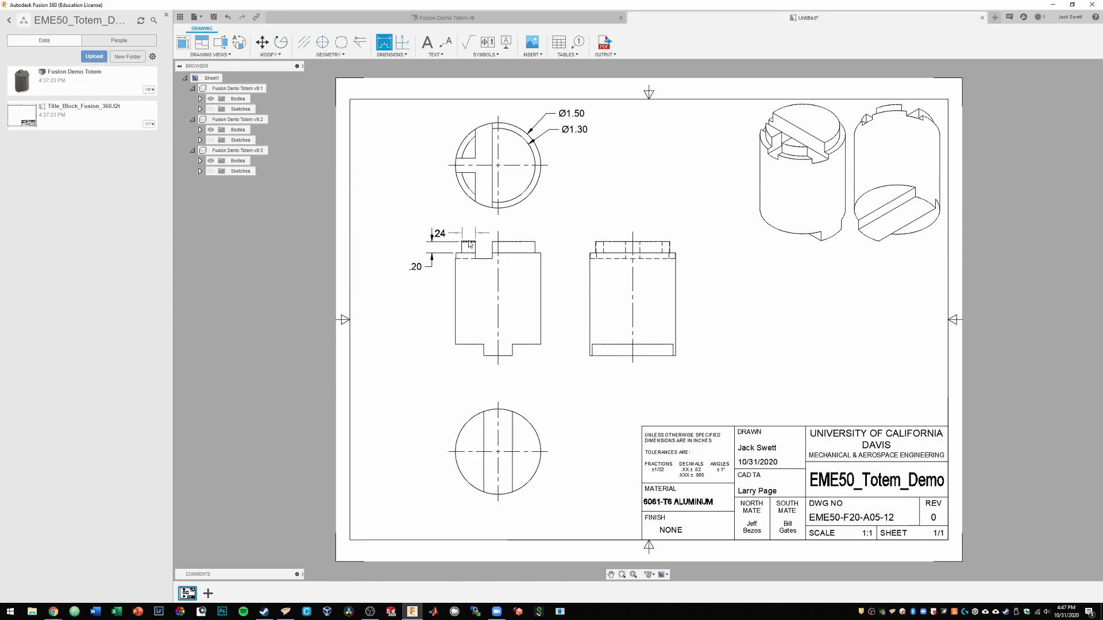
{"action": "left_click", "coordinate": [486, 262]}
{"action": "left_click", "coordinate": [402, 252]}
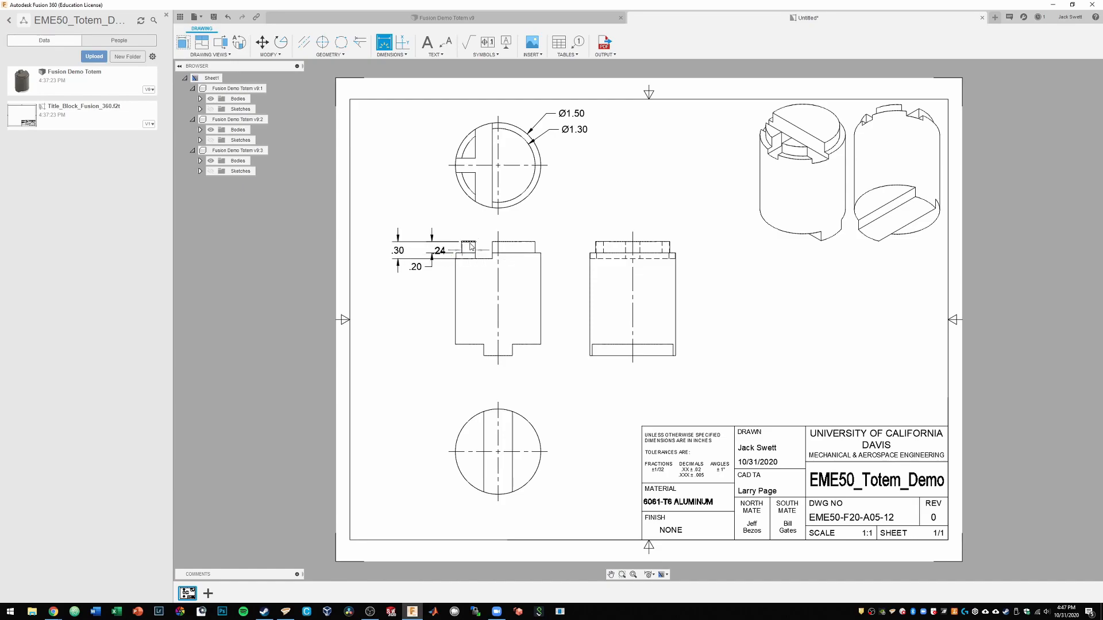
Dimension the front view's overall height and the height of the tongue at its lower end.
{"action": "left_click", "coordinate": [470, 246]}
{"action": "left_click", "coordinate": [497, 355]}
{"action": "left_click", "coordinate": [373, 302]}
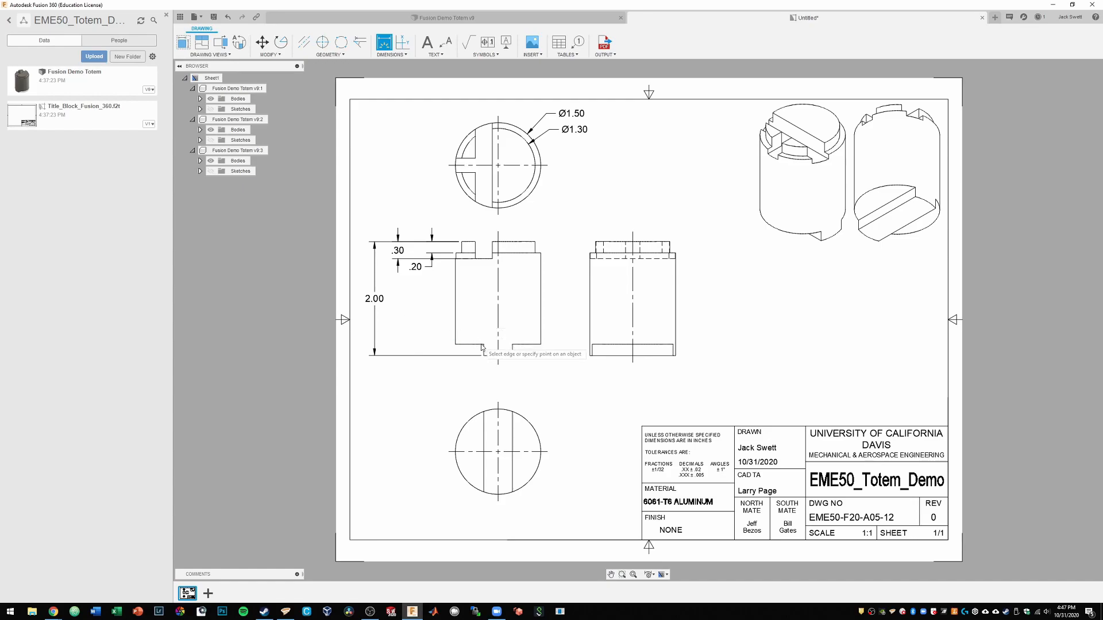
{"action": "left_click", "coordinate": [466, 345]}
{"action": "left_click", "coordinate": [495, 355]}
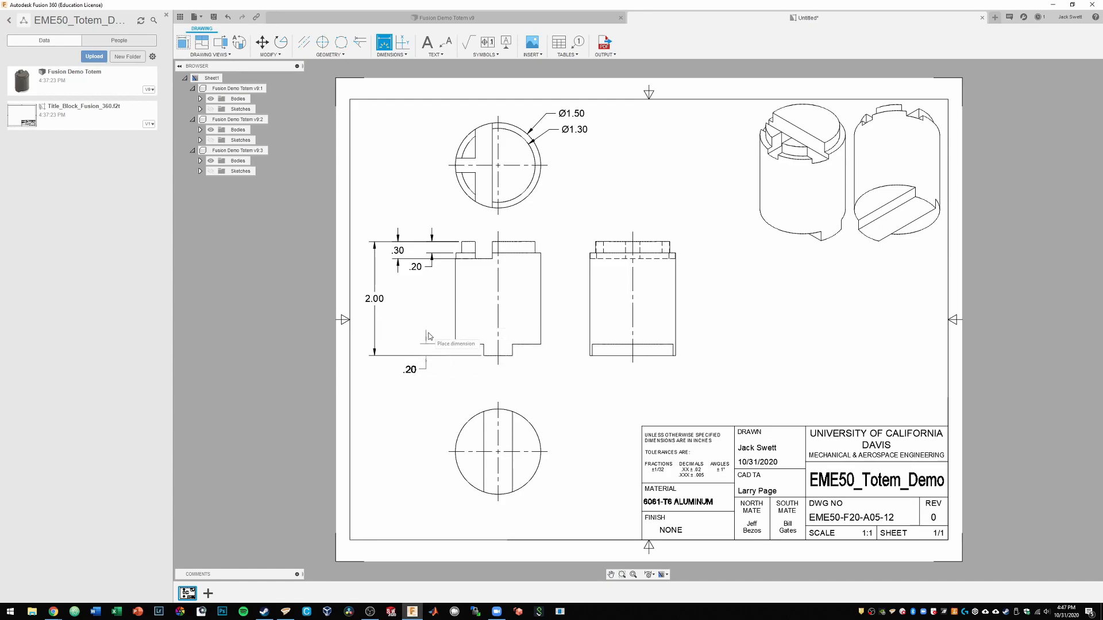
{"action": "left_click", "coordinate": [426, 350]}
{"action": "key", "text": "Escape"}
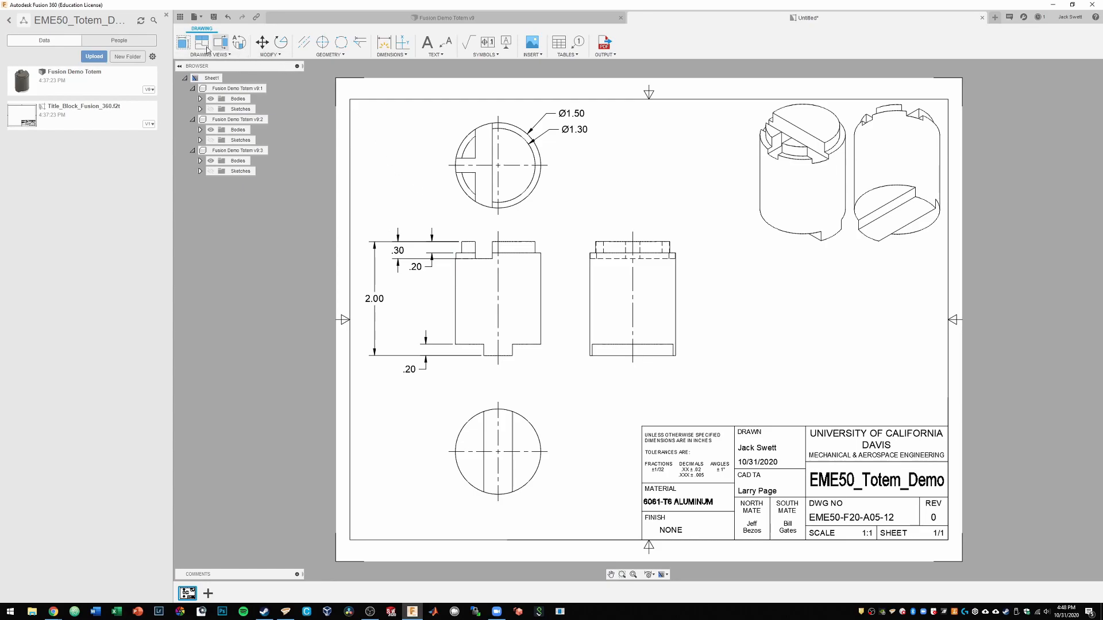
Dimension the tongue's width in the view below the front view, placing the dimension above the circle.
{"action": "key", "text": "d"}
{"action": "left_click", "coordinate": [485, 424]}
{"action": "left_click", "coordinate": [512, 438]}
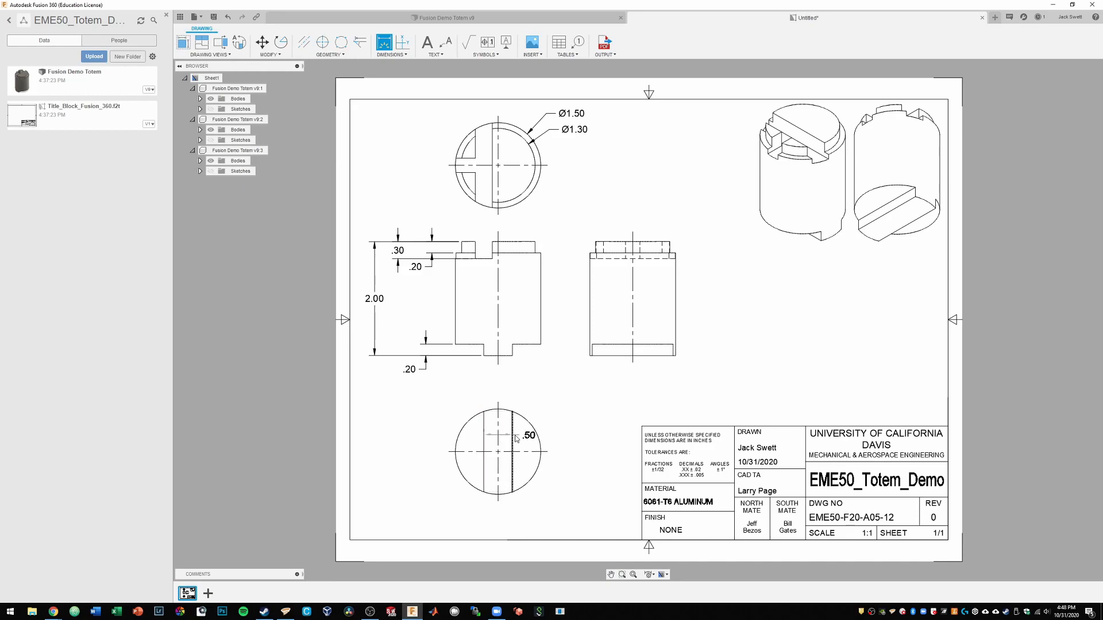
{"action": "left_click", "coordinate": [534, 399]}
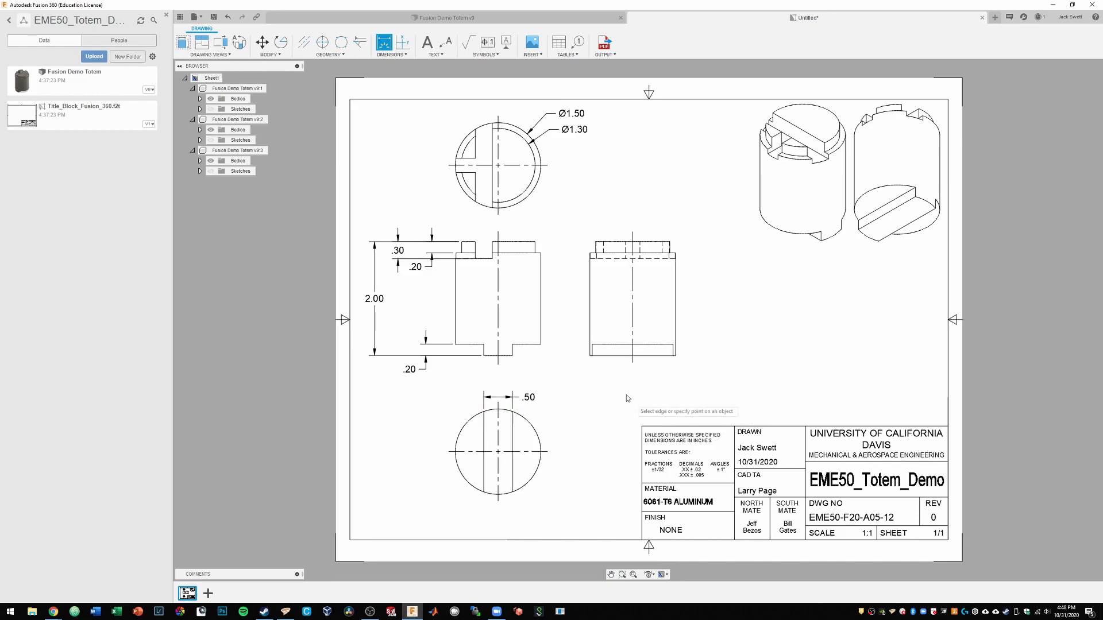
Dimension the vertical slot's width in the view above the front view, placing the dimension below the circle.
{"action": "left_click", "coordinate": [476, 189]}
{"action": "left_click", "coordinate": [493, 182]}
{"action": "left_click", "coordinate": [520, 223]}
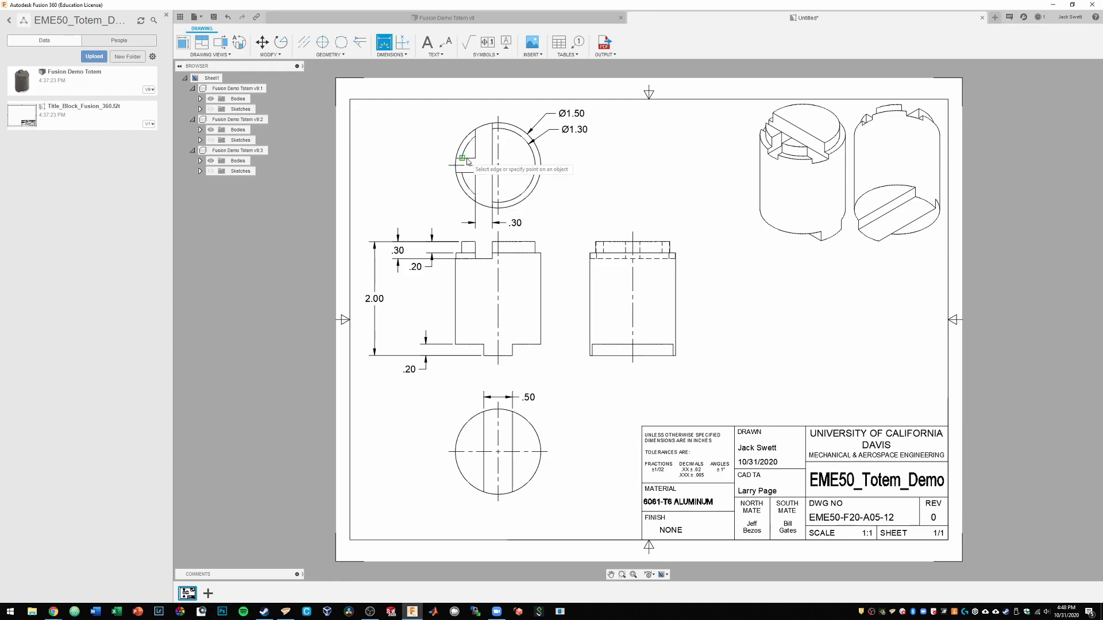
Dimension the short horizontal slot's width in the view above the front view, placing the dimension outside the circle.
{"action": "key", "text": "Escape"}
{"action": "left_click", "coordinate": [440, 129]}
{"action": "scroll", "coordinate": [463, 167], "scroll_direction": "up", "scroll_amount": 4}
{"action": "key", "text": "d"}
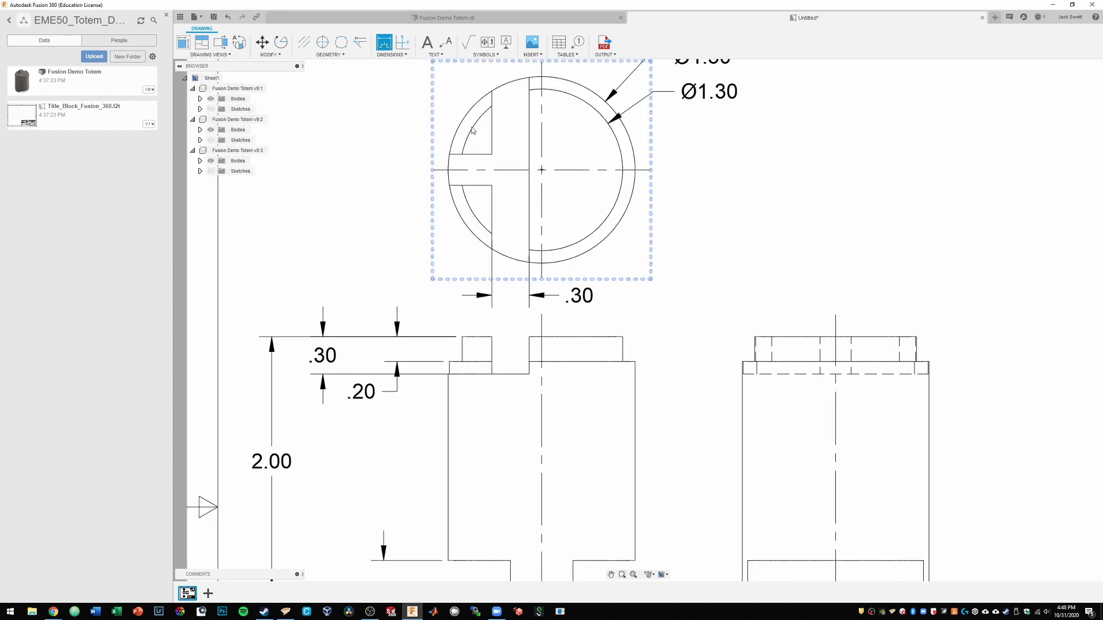
{"action": "left_click", "coordinate": [478, 155]}
{"action": "left_click", "coordinate": [478, 186]}
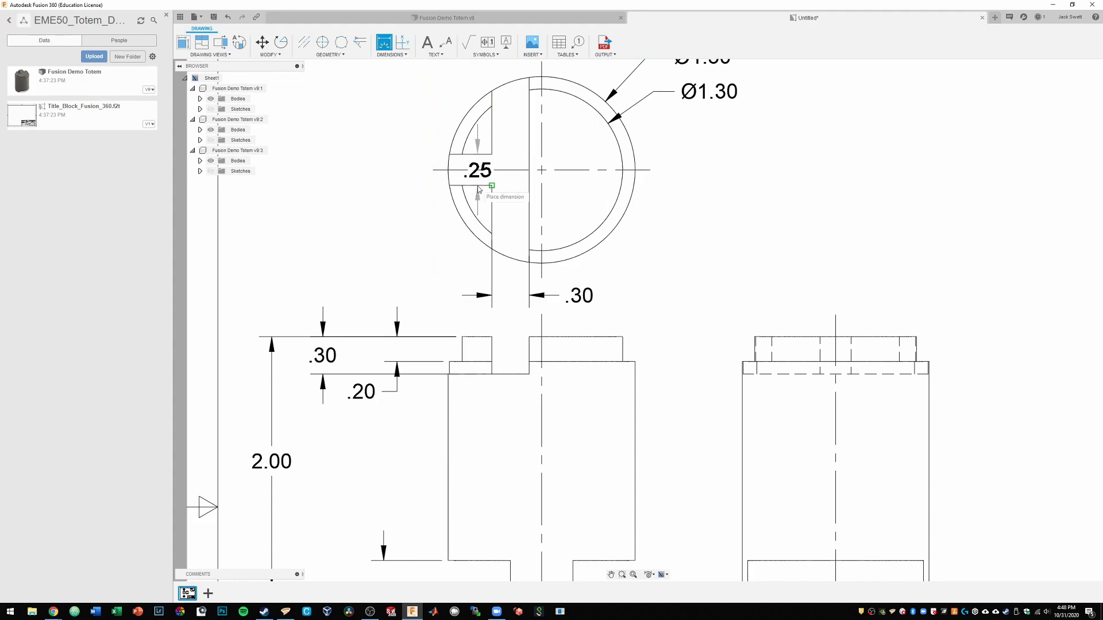
{"action": "left_click", "coordinate": [379, 170]}
{"action": "scroll", "coordinate": [398, 249], "scroll_direction": "down", "scroll_amount": 5}
{"action": "scroll", "coordinate": [317, 330], "scroll_direction": "up", "scroll_amount": 4}
{"action": "scroll", "coordinate": [317, 331], "scroll_direction": "down", "scroll_amount": 5}
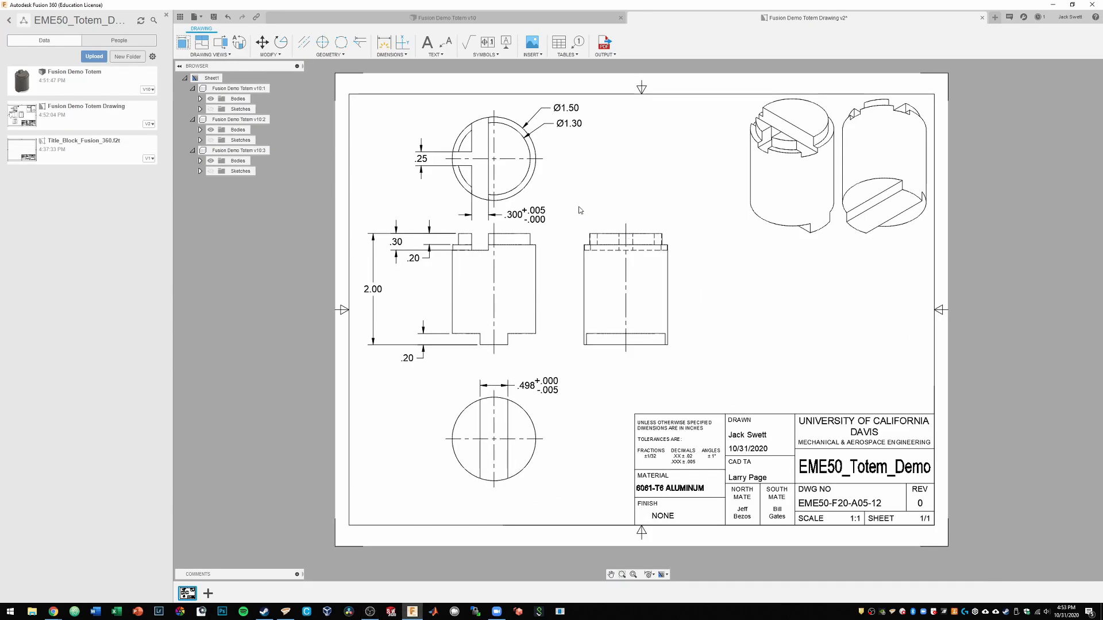
Dimension the offset from the vertical slot's edge to the vertical centerline in the uppermost circular view, placed above the circle.
{"action": "left_click", "coordinate": [524, 142]}
{"action": "key", "text": "d"}
{"action": "left_click", "coordinate": [489, 142]}
{"action": "left_click", "coordinate": [494, 140]}
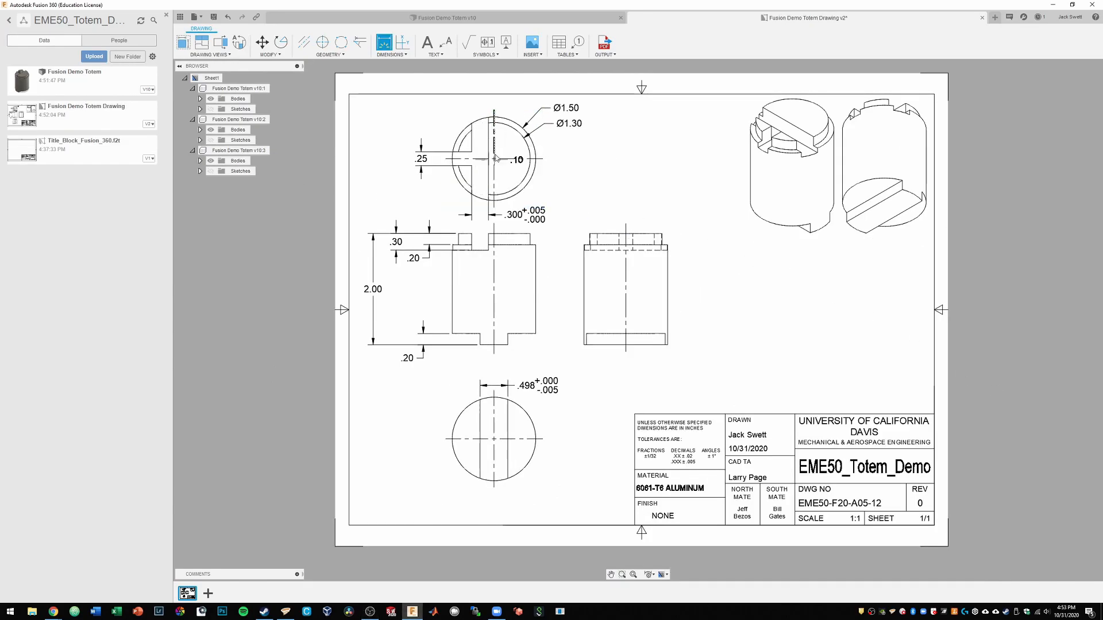
{"action": "left_click", "coordinate": [515, 97]}
{"action": "key", "text": "Escape"}
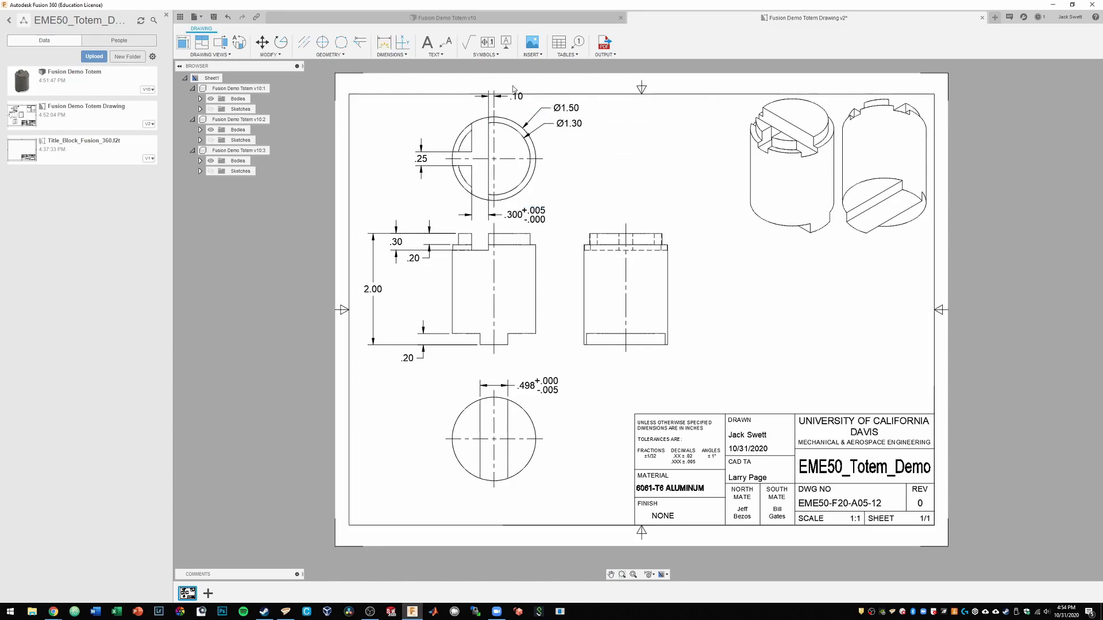
Move the vertical slot's centerline offset dimension closer to the circle in the uppermost circular view.
{"action": "scroll", "coordinate": [457, 91], "scroll_direction": "up", "scroll_amount": 4}
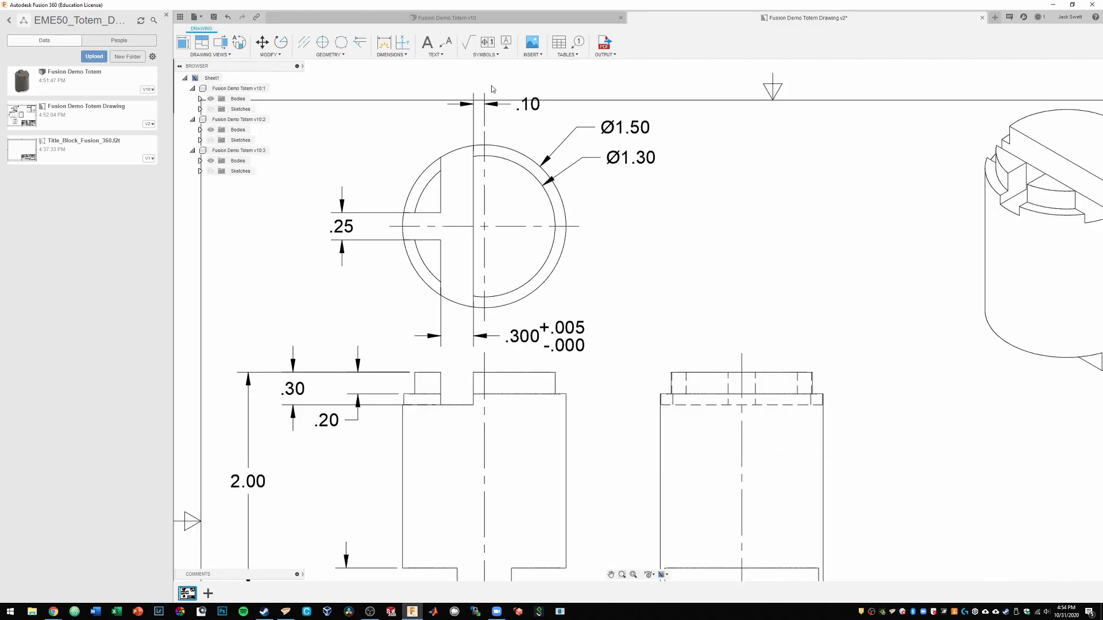
{"action": "left_click", "coordinate": [497, 107]}
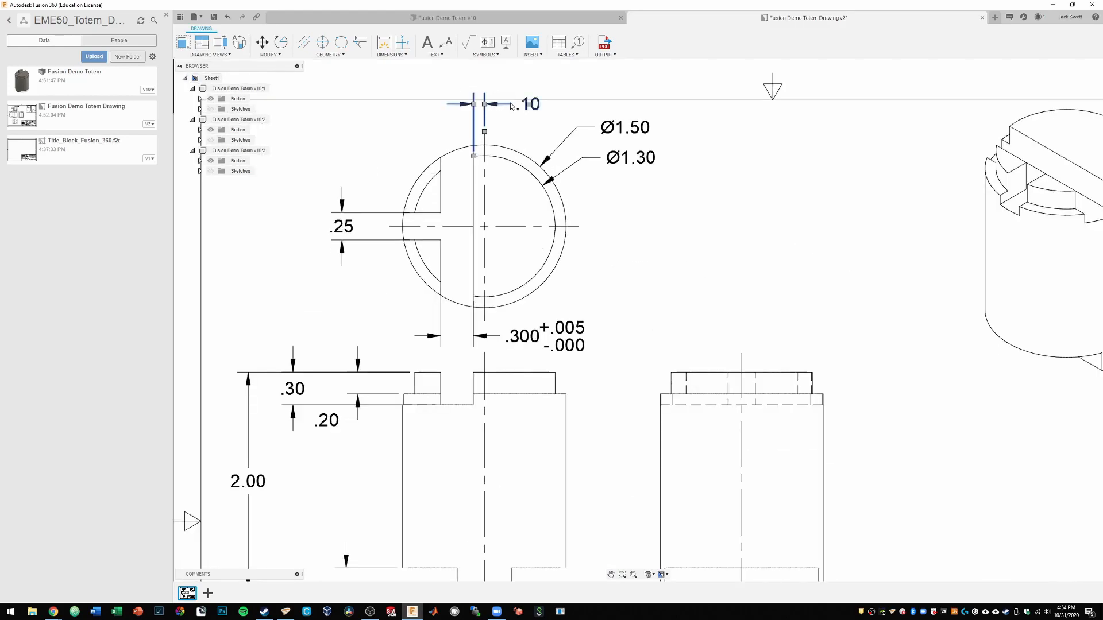
{"action": "left_click_drag", "start_coordinate": [486, 107], "coordinate": [489, 126]}
{"action": "key", "text": "Escape"}
{"action": "scroll", "coordinate": [556, 154], "scroll_direction": "down", "scroll_amount": 3}
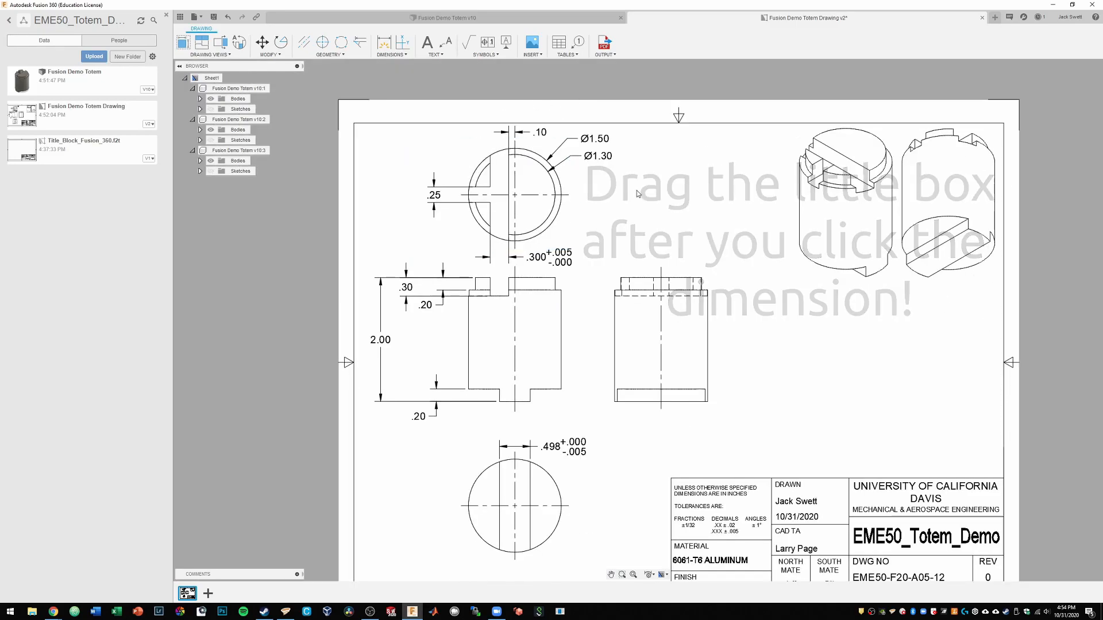
{"action": "scroll", "coordinate": [552, 258], "scroll_direction": "down", "scroll_amount": 3}
{"action": "scroll", "coordinate": [555, 266], "scroll_direction": "up", "scroll_amount": 1}
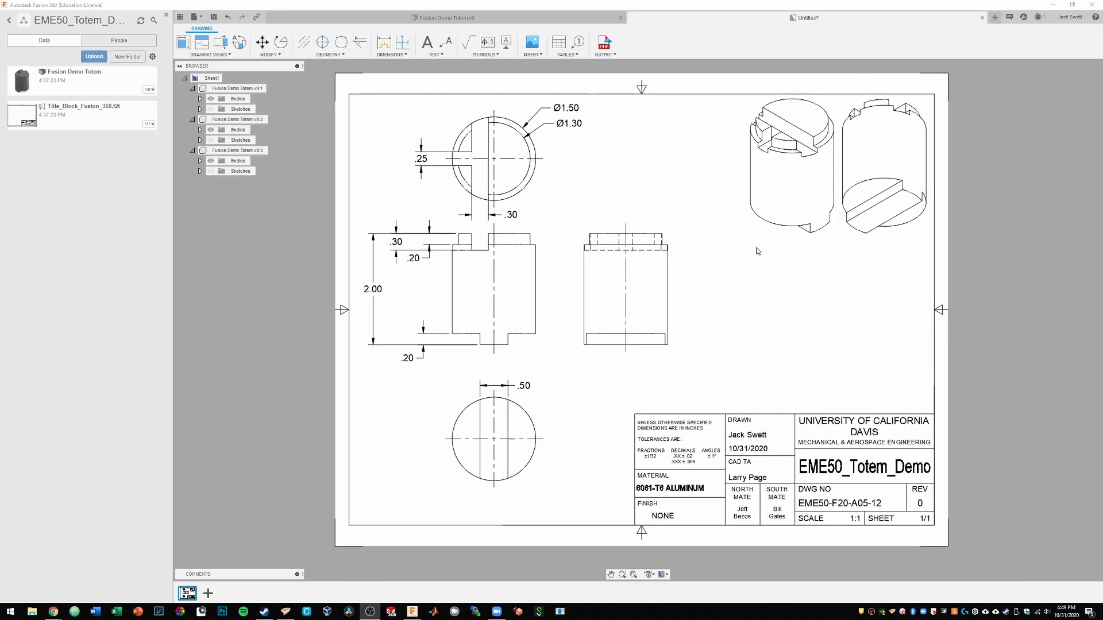
Set the vertical slot's width dimension below the uppermost circular view to 0.123 primary precision with a Deviation tolerance.
{"action": "left_click", "coordinate": [514, 220]}
{"action": "double_click", "coordinate": [511, 216]}
{"action": "double_click", "coordinate": [510, 216]}
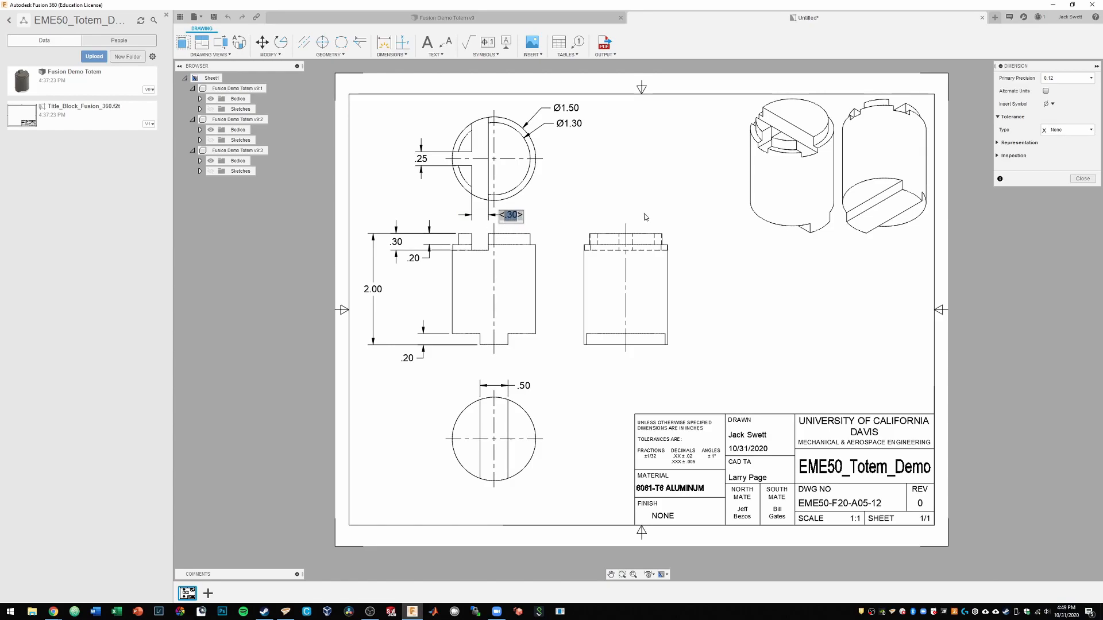
{"action": "left_click", "coordinate": [1091, 79]}
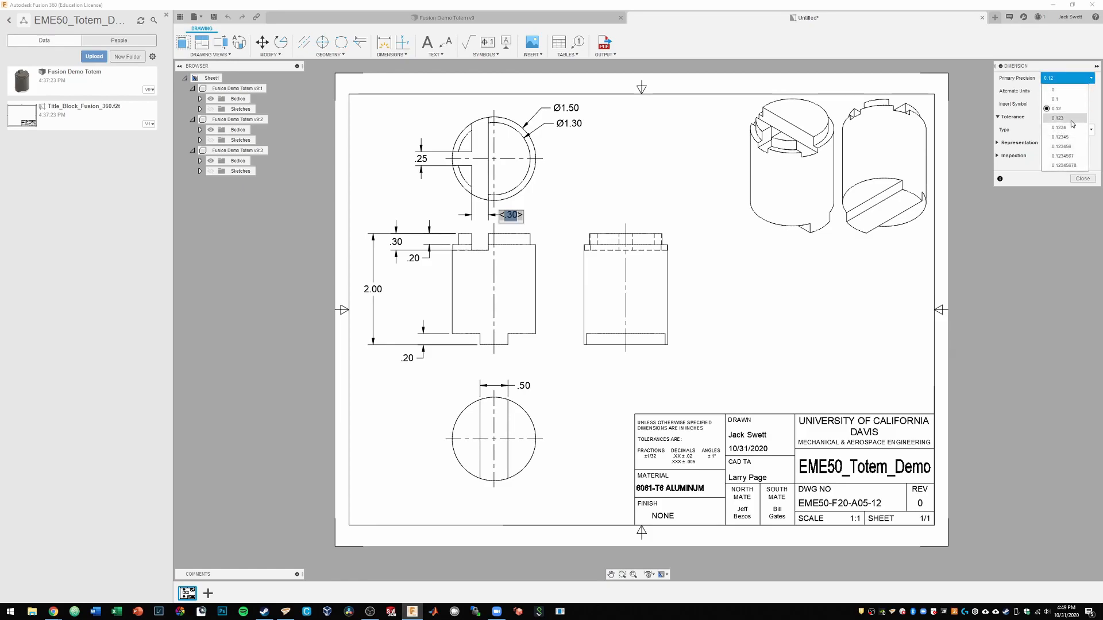
{"action": "left_click", "coordinate": [1072, 118]}
{"action": "left_click", "coordinate": [998, 117]}
{"action": "left_click", "coordinate": [998, 117]}
{"action": "left_click", "coordinate": [1068, 130]}
{"action": "left_click", "coordinate": [1072, 164]}
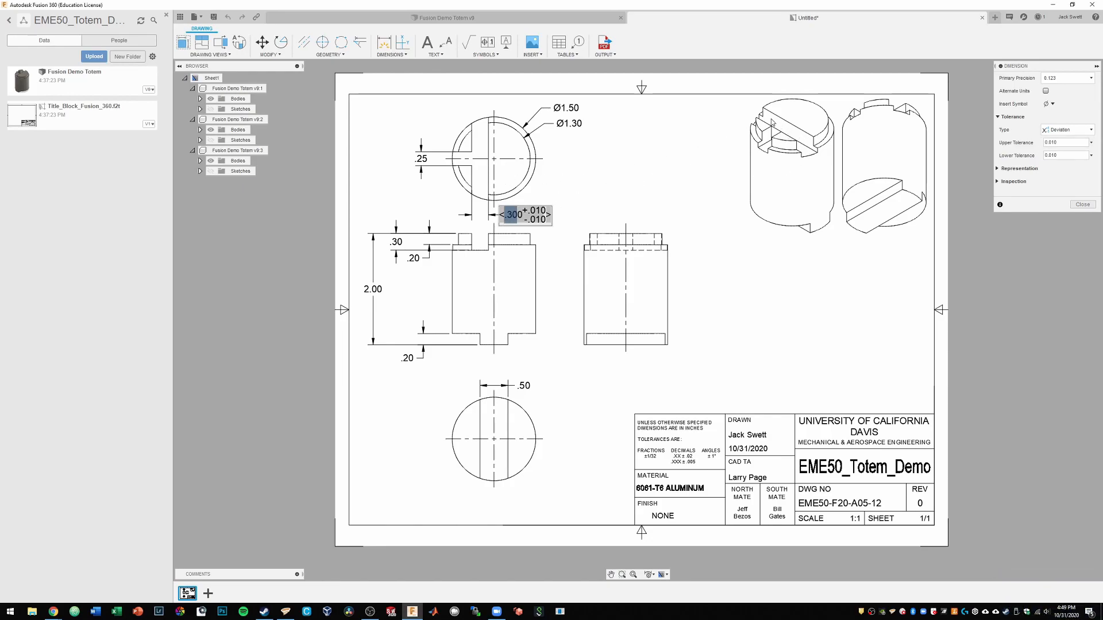
Give the slot width an upper tolerance of 0.005 and a lower tolerance of 0.000, and save the drawing as Fusion Demo Totem Drawing.
{"action": "left_click_drag", "start_coordinate": [1050, 143], "coordinate": [1062, 143]}
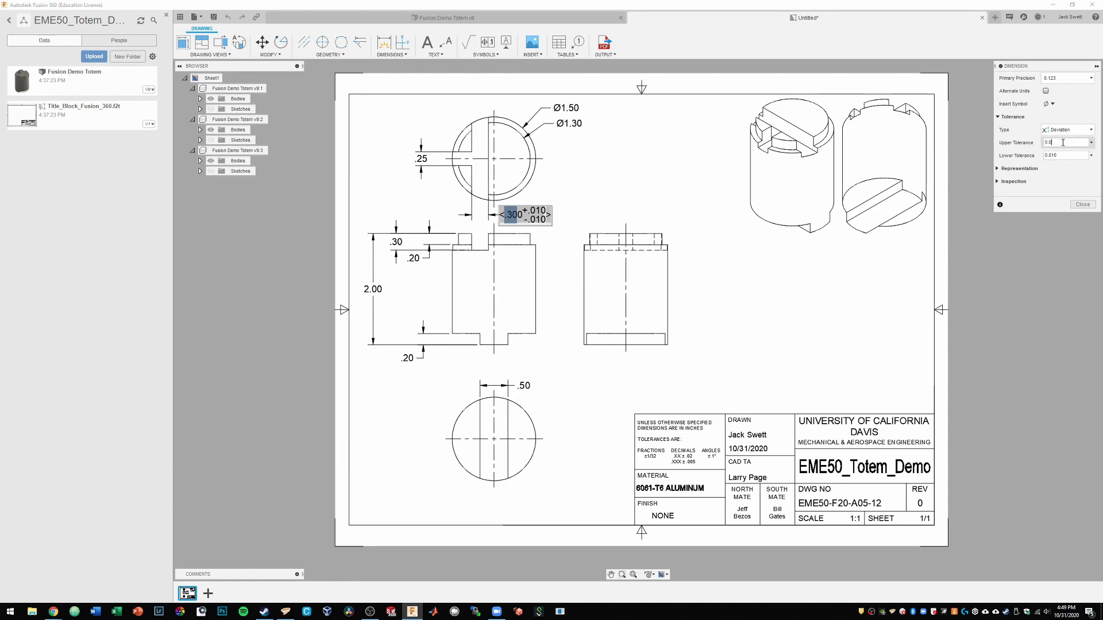
{"action": "type", "text": "05"}
{"action": "left_click", "coordinate": [1053, 154]}
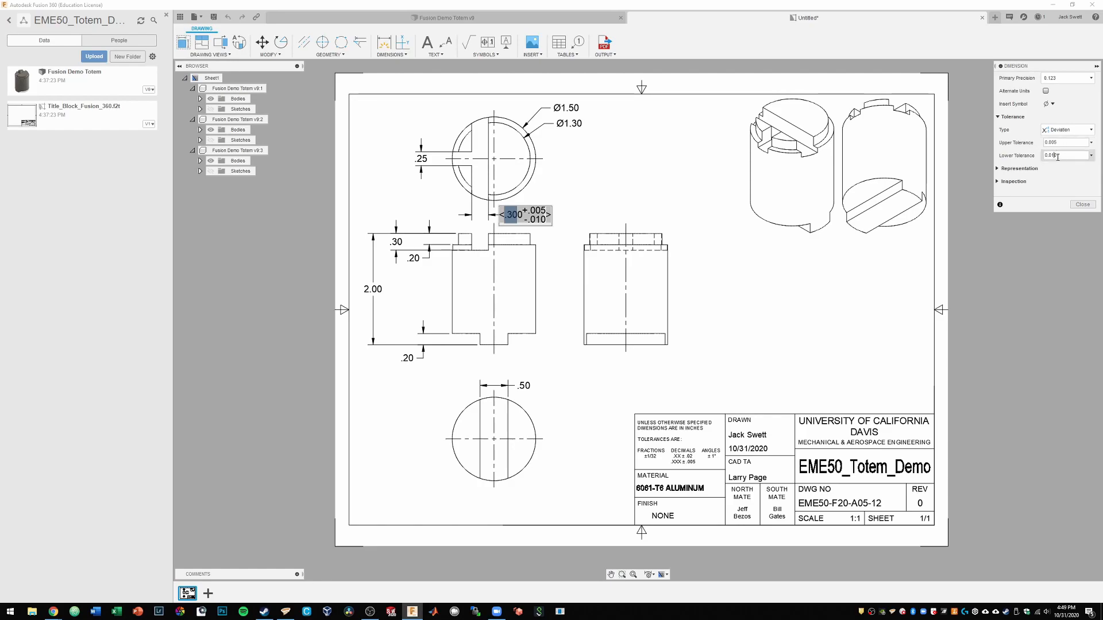
{"action": "key", "text": "Return"}
{"action": "left_click", "coordinate": [1083, 206]}
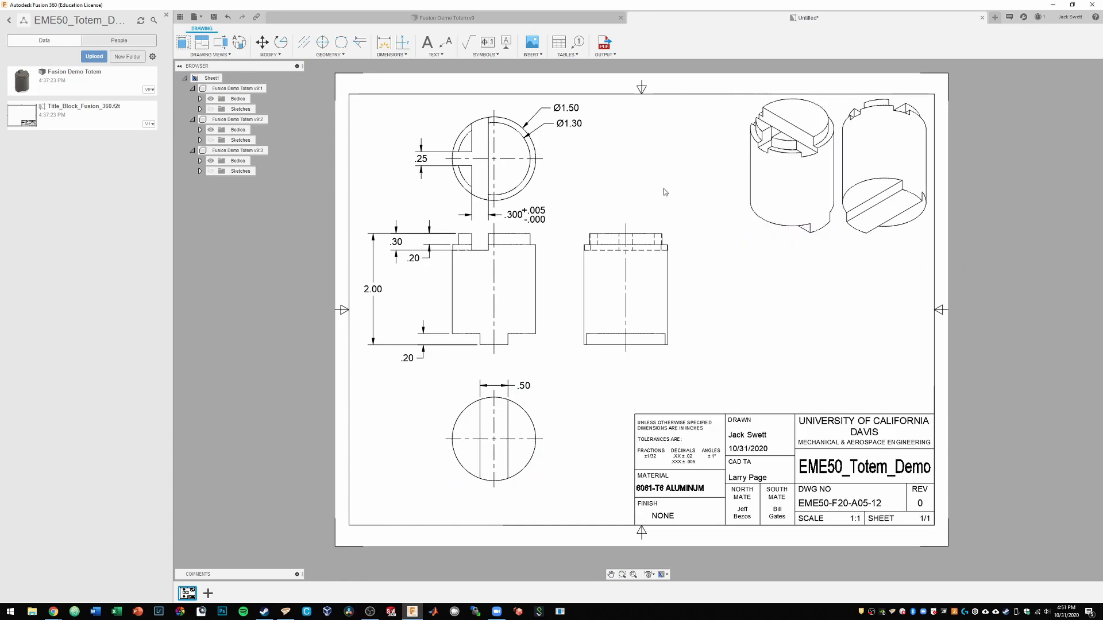
{"action": "key", "text": "ctrl+s"}
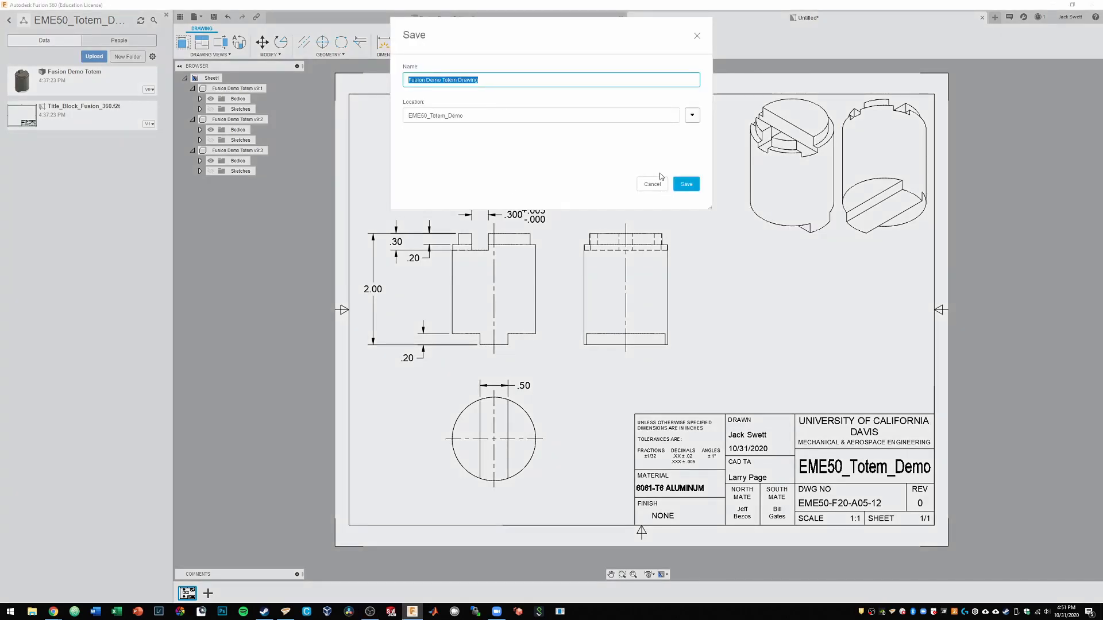
{"action": "left_click", "coordinate": [687, 185]}
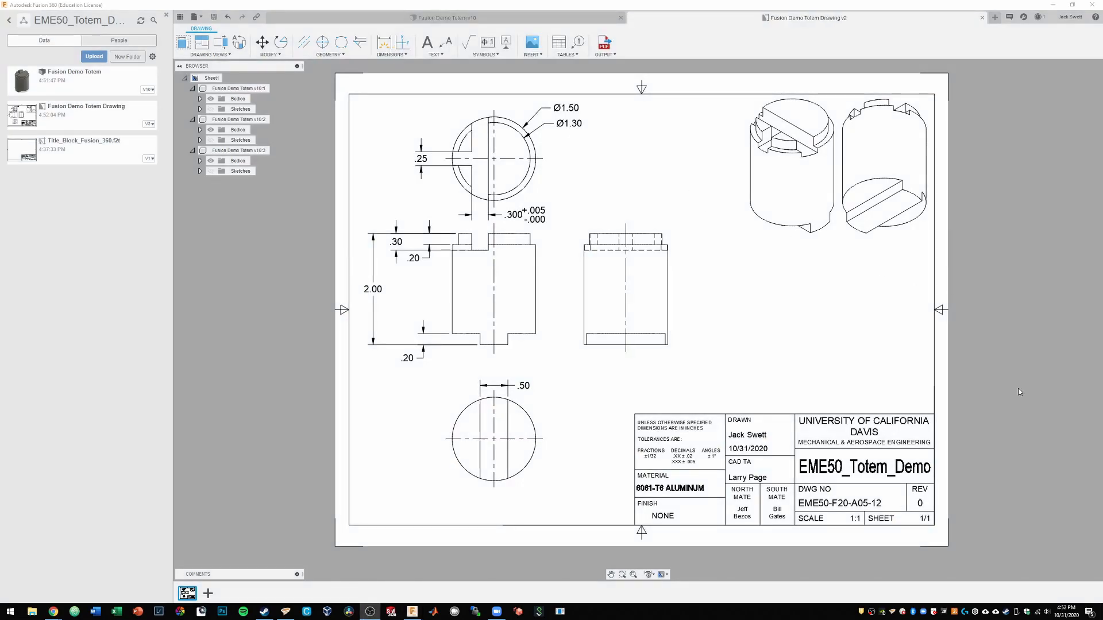
Set the tongue's width dimension above the lowermost circular view to 0.123 primary precision with a Deviation tolerance.
{"action": "double_click", "coordinate": [524, 388]}
{"action": "left_click", "coordinate": [1086, 81]}
{"action": "left_click", "coordinate": [1064, 124]}
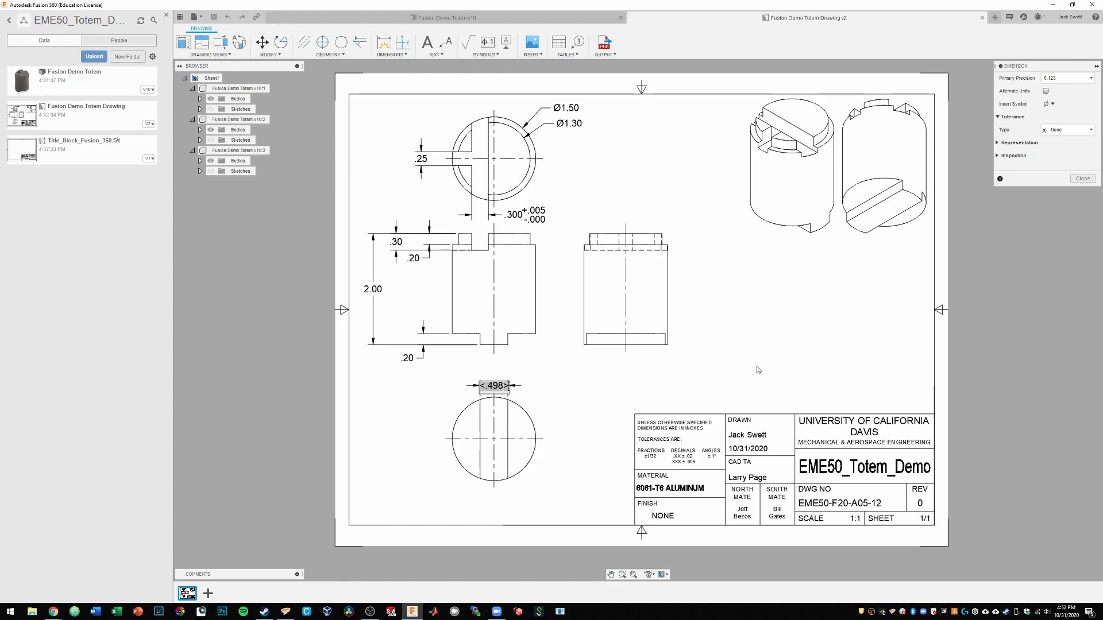
{"action": "left_click", "coordinate": [1067, 130]}
{"action": "left_click", "coordinate": [1060, 163]}
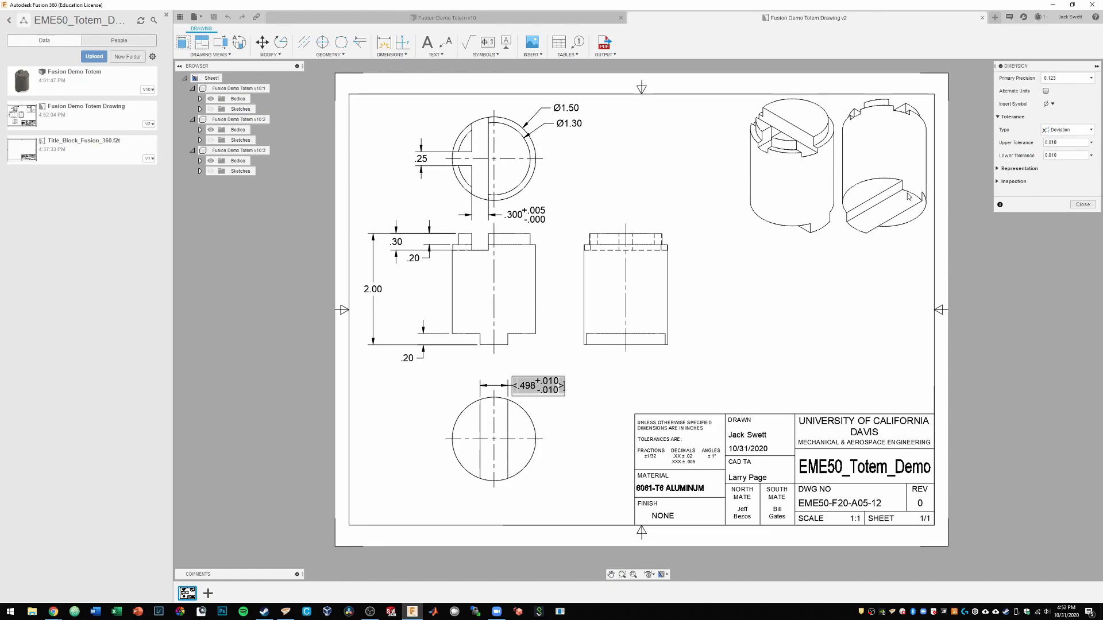
Give the tongue width an upper tolerance of 0.000 and a lower tolerance of 0.005.
{"action": "left_click", "coordinate": [1059, 143]}
{"action": "key", "text": "BackSpace"}
{"action": "key", "text": "BackSpace"}
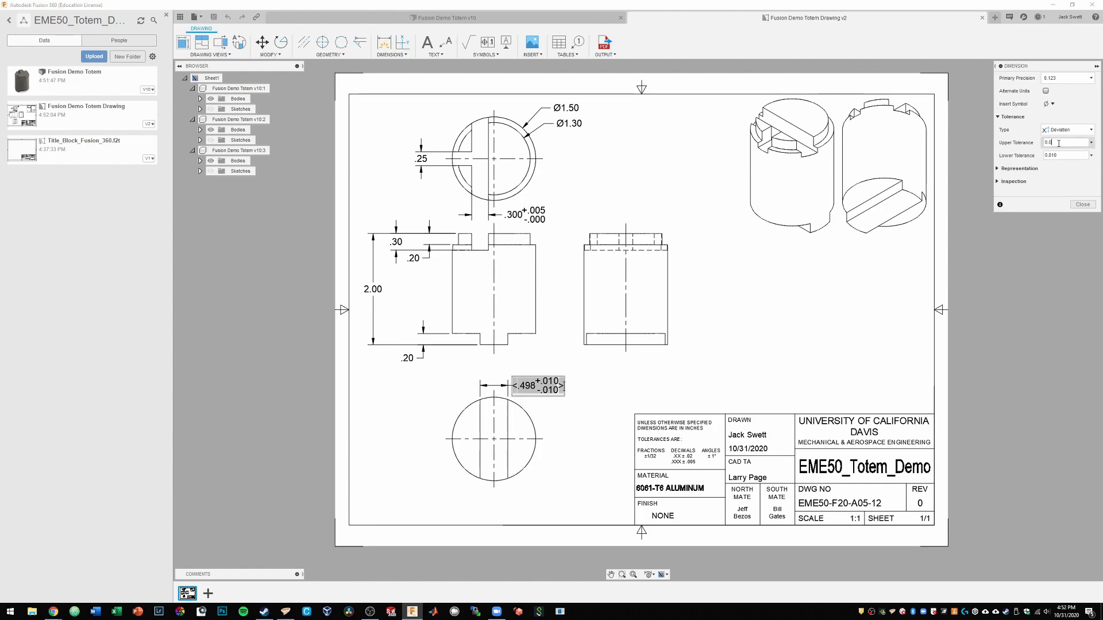
{"action": "type", "text": "00"}
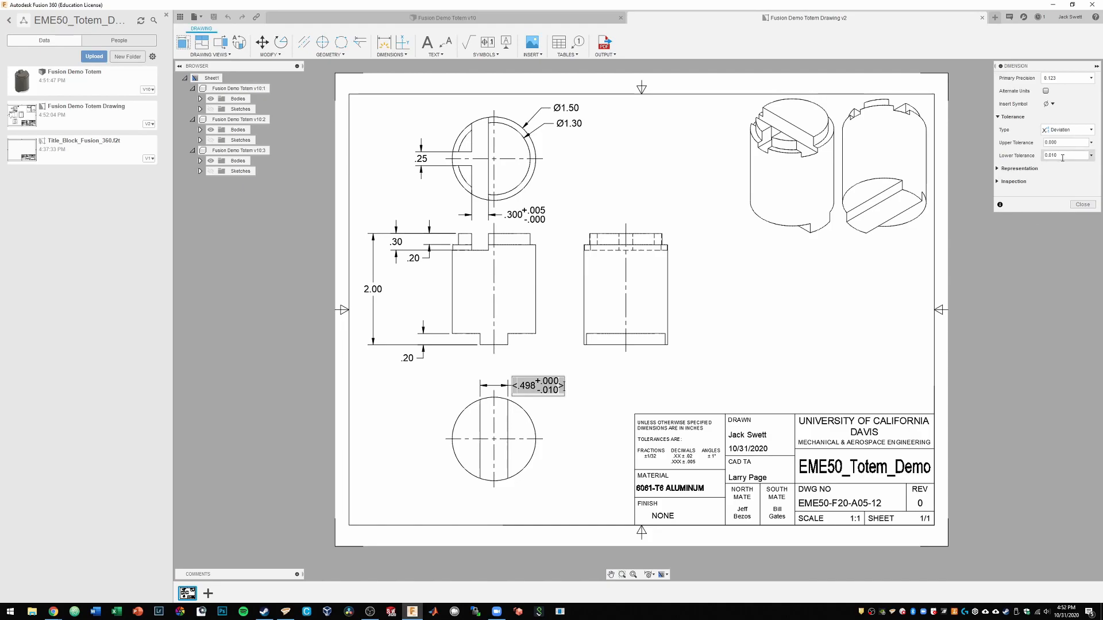
{"action": "key", "text": "BackSpace"}
{"action": "left_click", "coordinate": [1072, 144]}
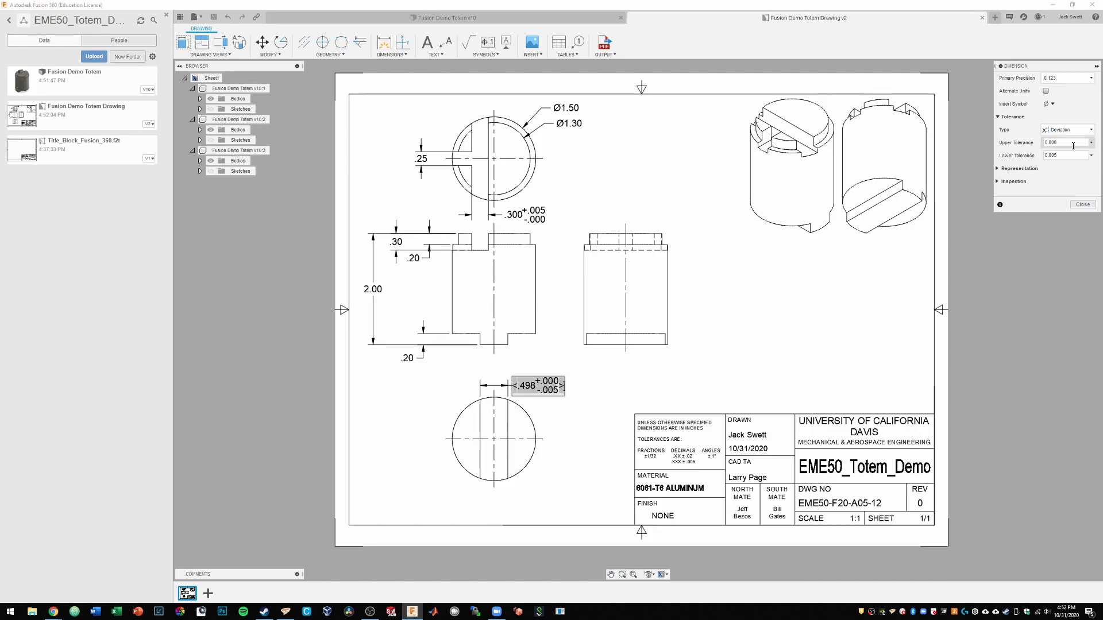
{"action": "left_click", "coordinate": [1082, 205]}
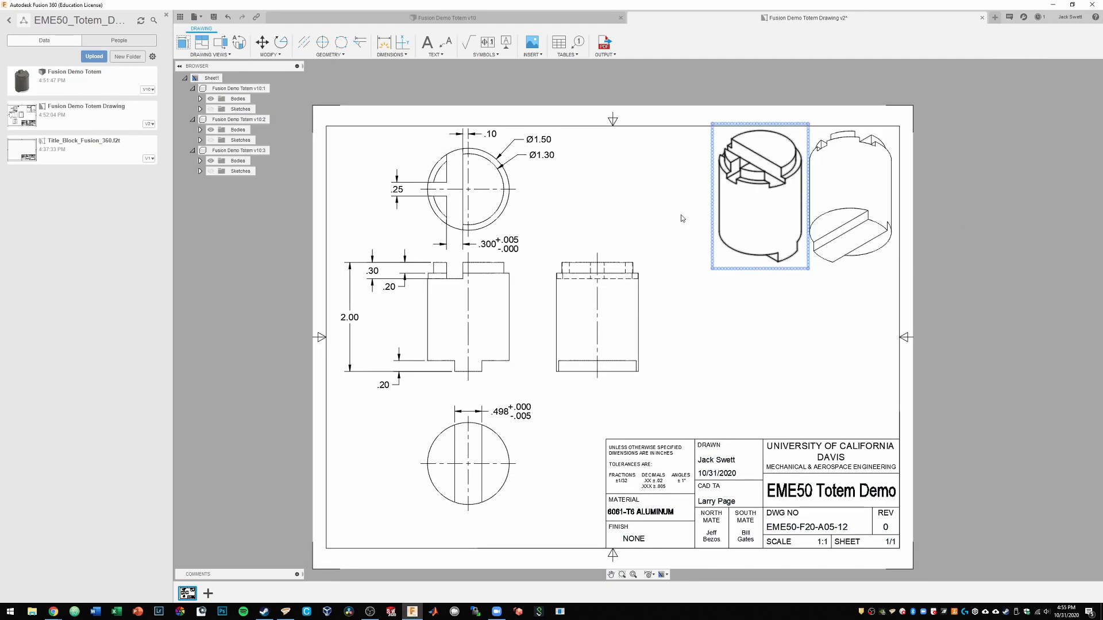
Export all sheets as Fusion Demo Totem Drawing v2.pdf to the Chrome folder in Downloads with Open PDF enabled, and move the opened PDF window aside.
{"action": "scroll", "coordinate": [628, 236], "scroll_direction": "down", "scroll_amount": 2}
{"action": "scroll", "coordinate": [621, 190], "scroll_direction": "up", "scroll_amount": 2}
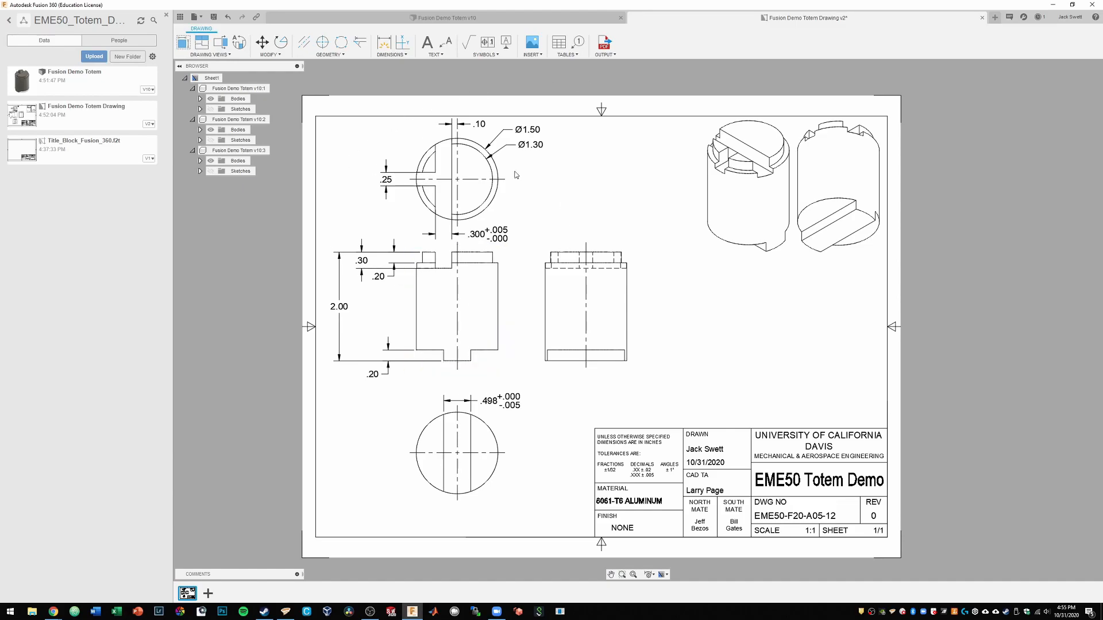
{"action": "left_click", "coordinate": [195, 18]}
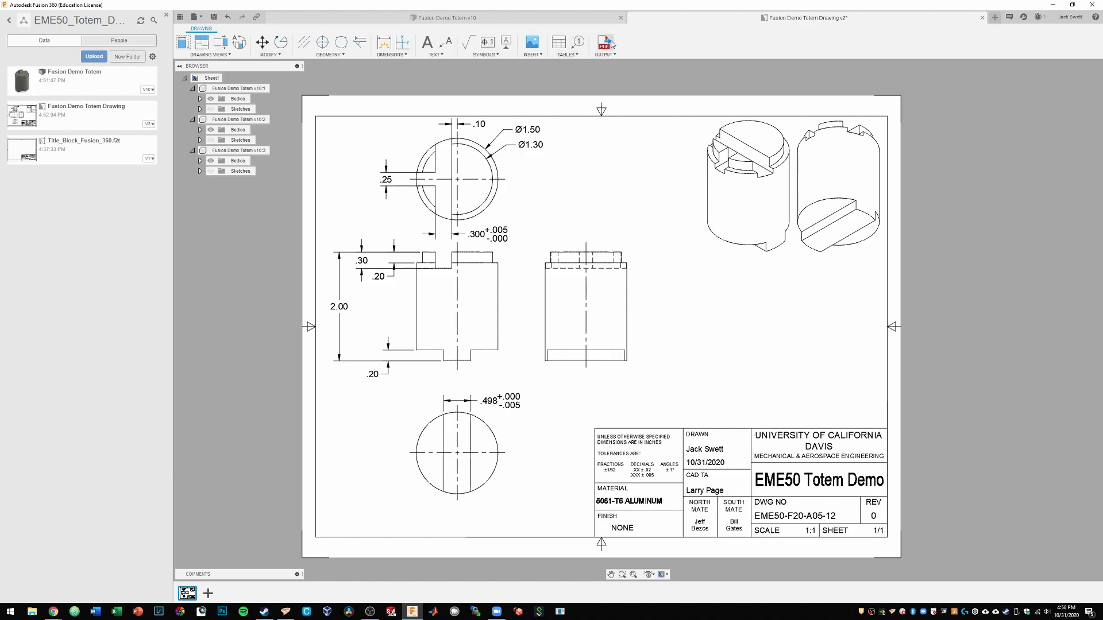
{"action": "left_click", "coordinate": [606, 43]}
{"action": "left_click", "coordinate": [1037, 91]}
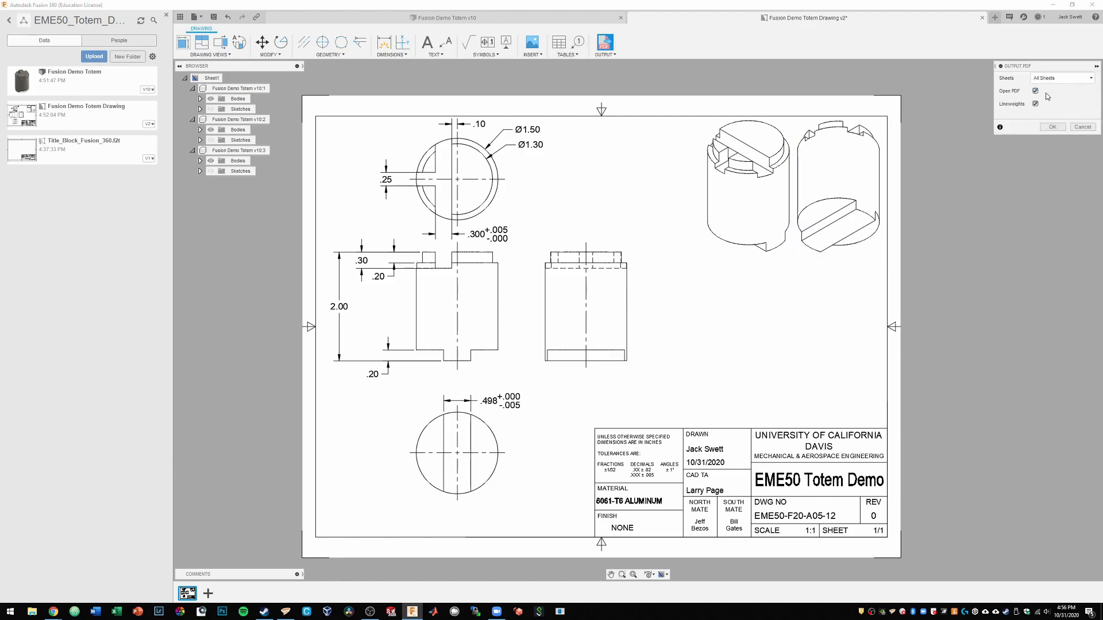
{"action": "left_click", "coordinate": [1052, 127]}
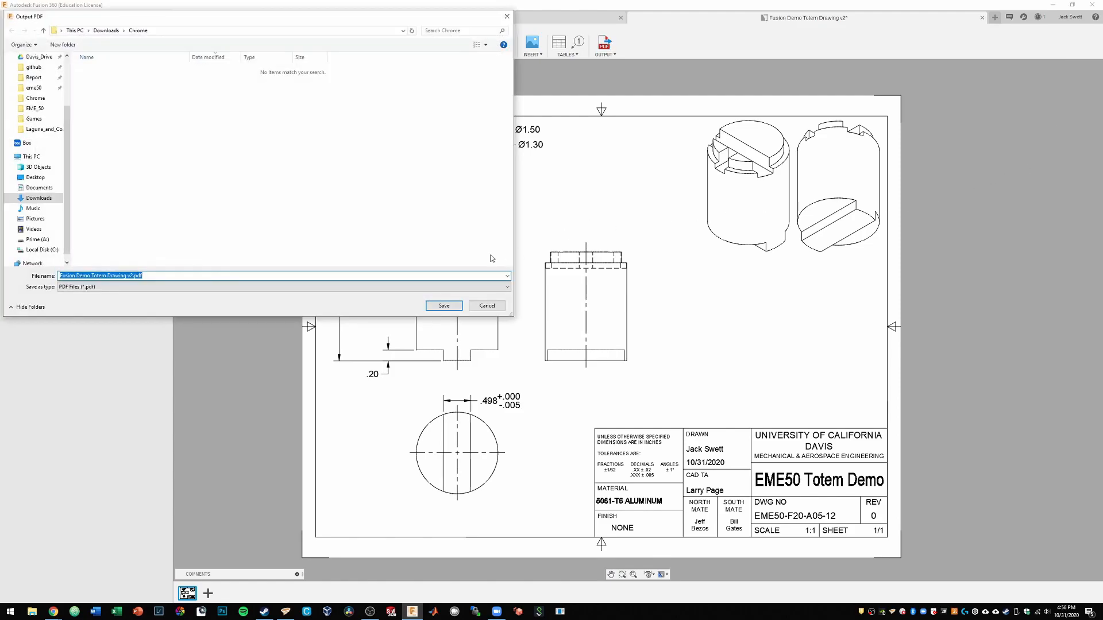
{"action": "left_click", "coordinate": [454, 306]}
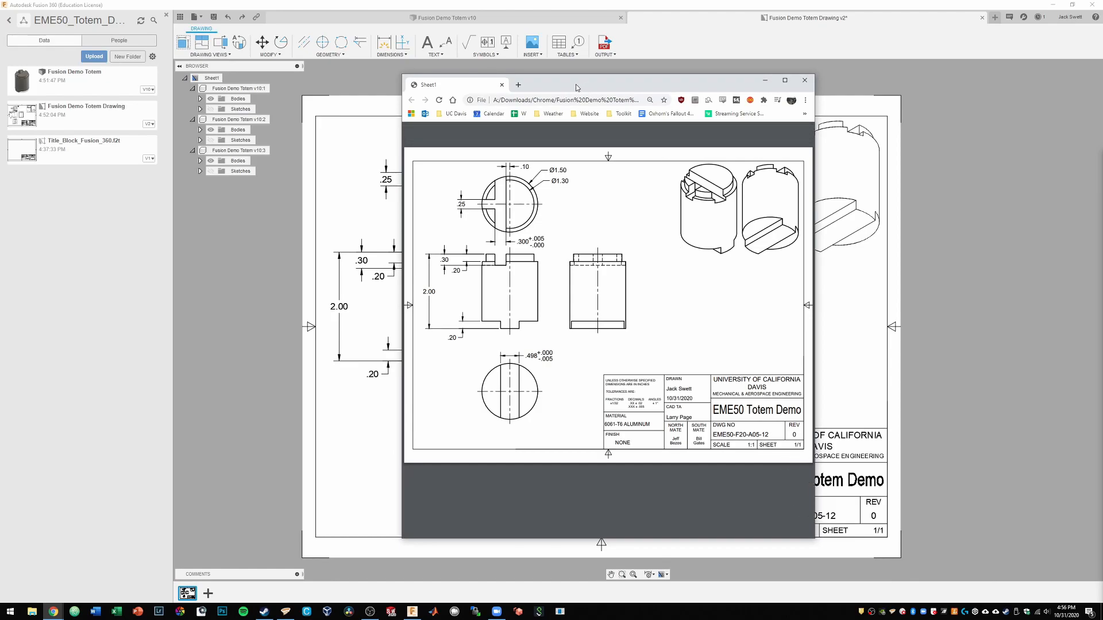
{"action": "left_click_drag", "start_coordinate": [577, 87], "coordinate": [1102, 87]}
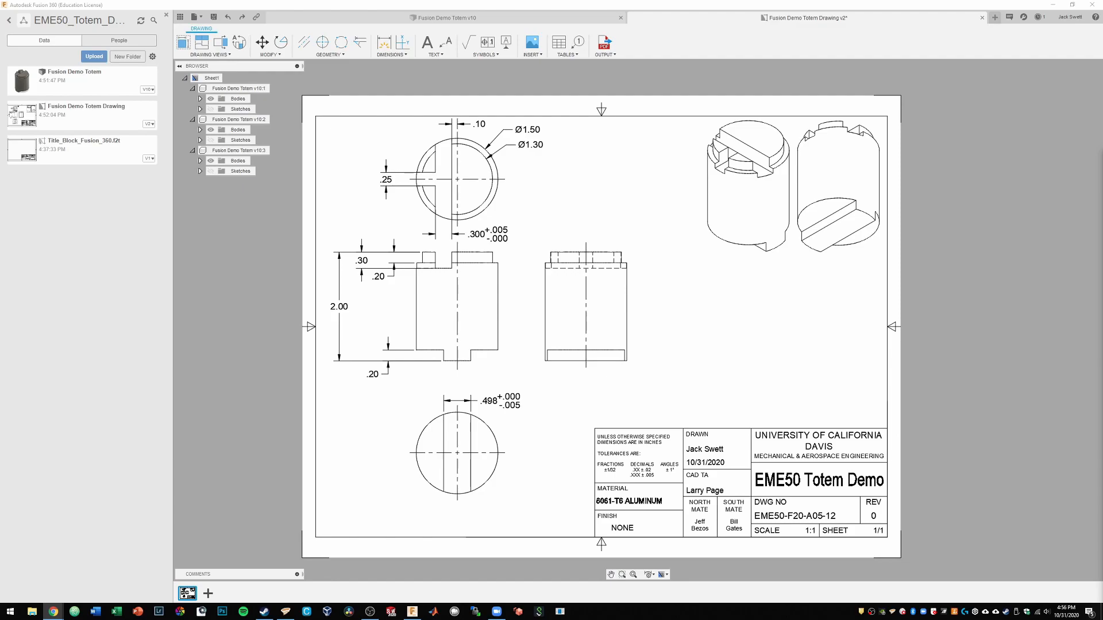